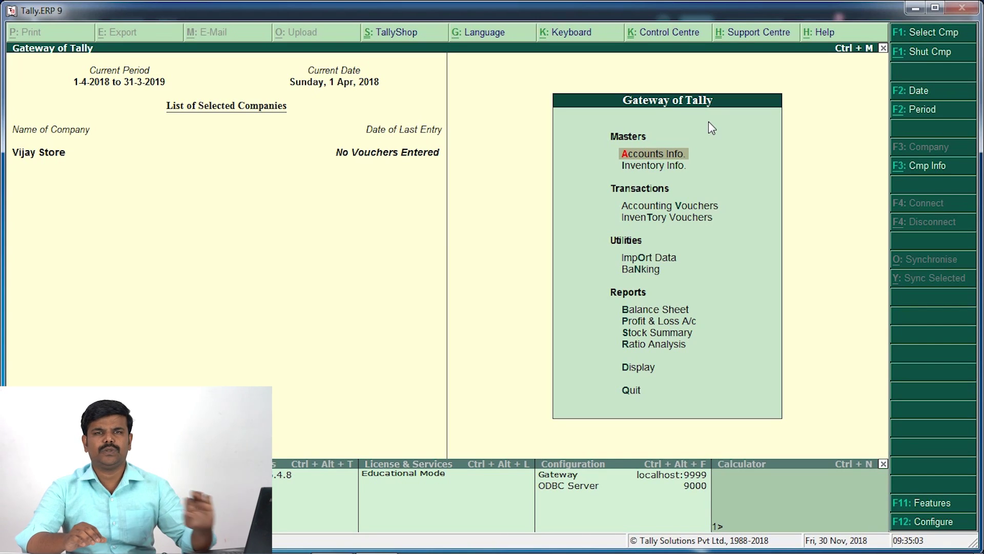
Create a single stock group named Computers under Primary, without adding item quantities
key(Down)
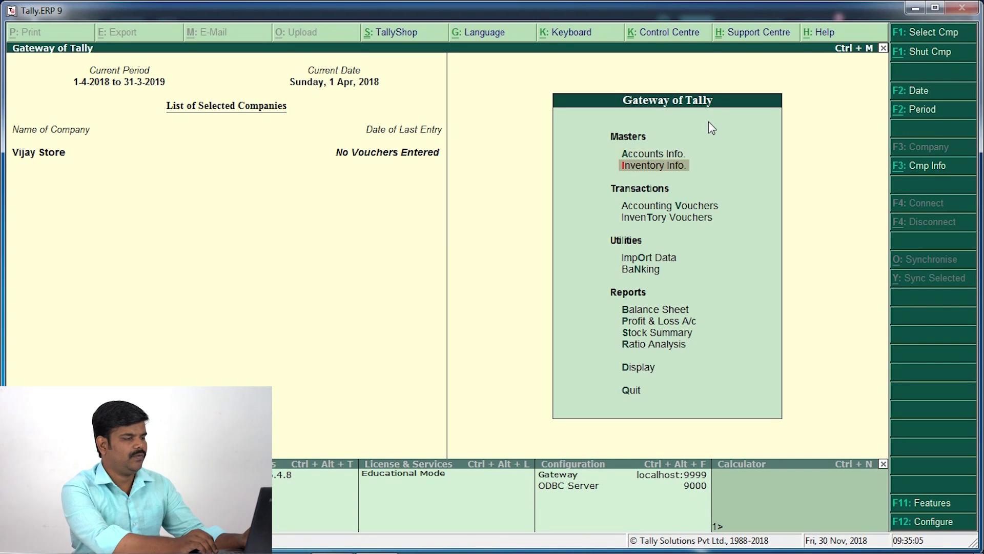
key(Return)
key(Return)
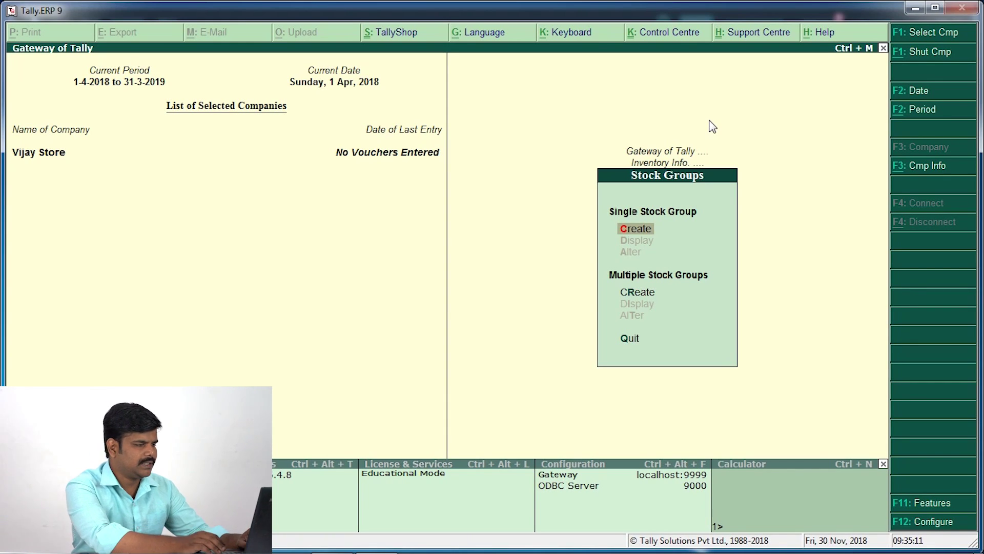
key(Return)
text(Co)
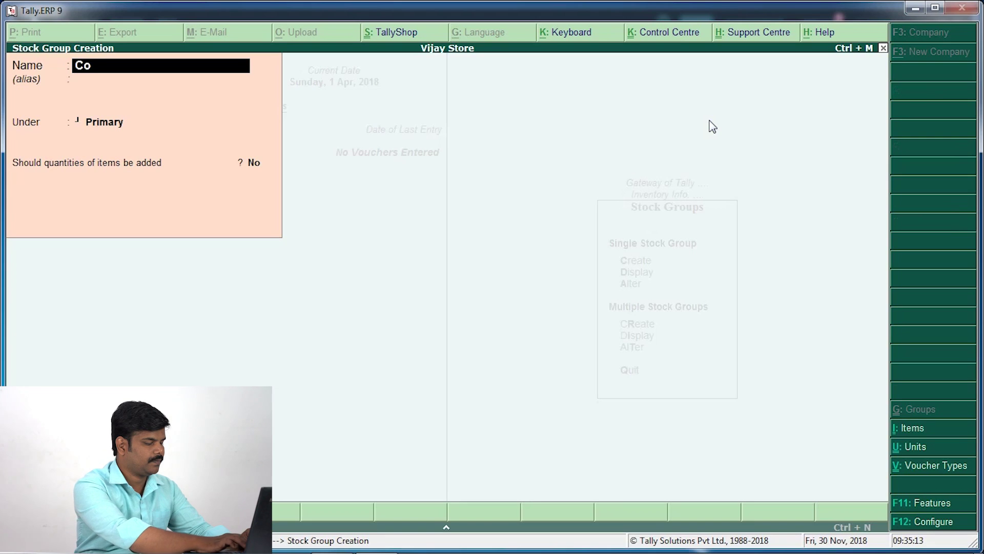
text(mputers)
key(Return)
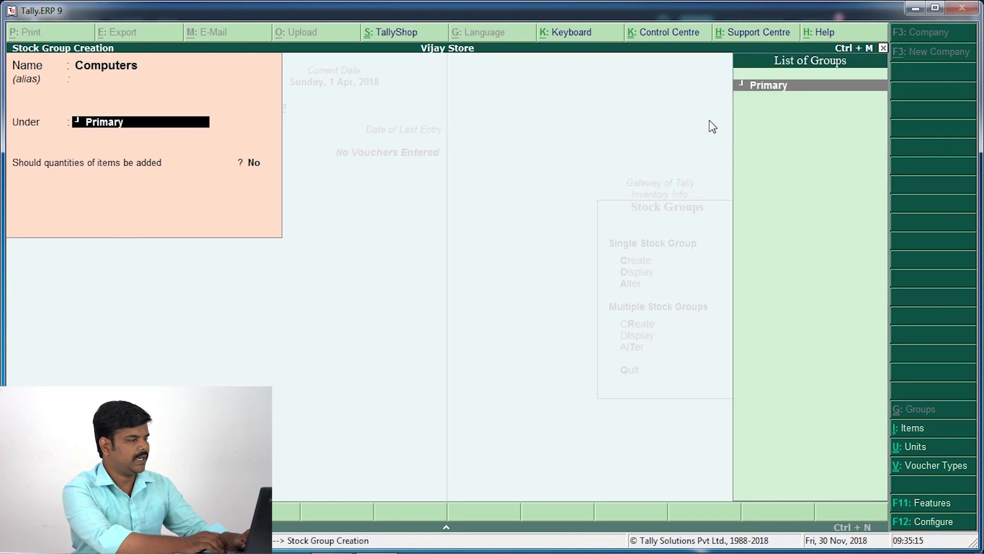
key(Return)
key(Return)
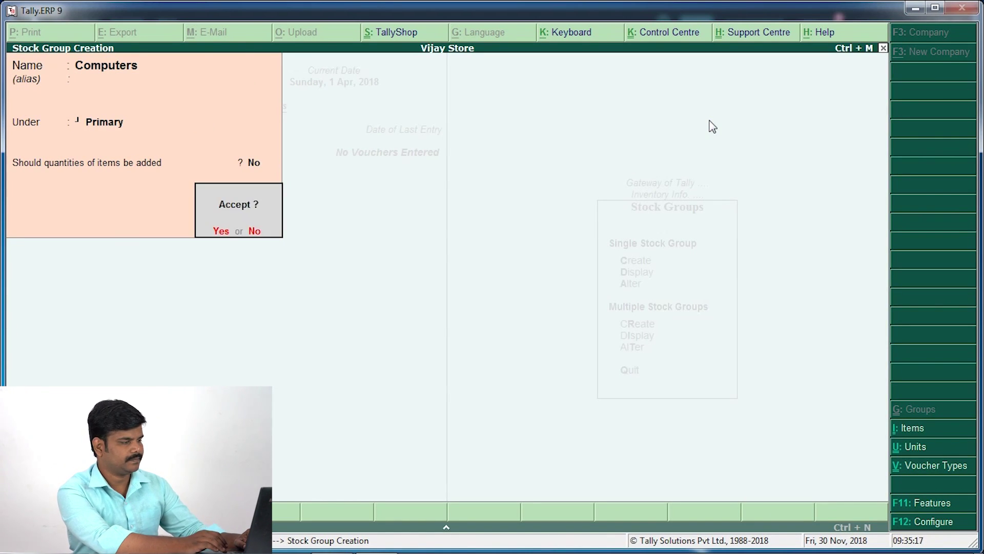
key(Return)
key(Escape)
key(y)
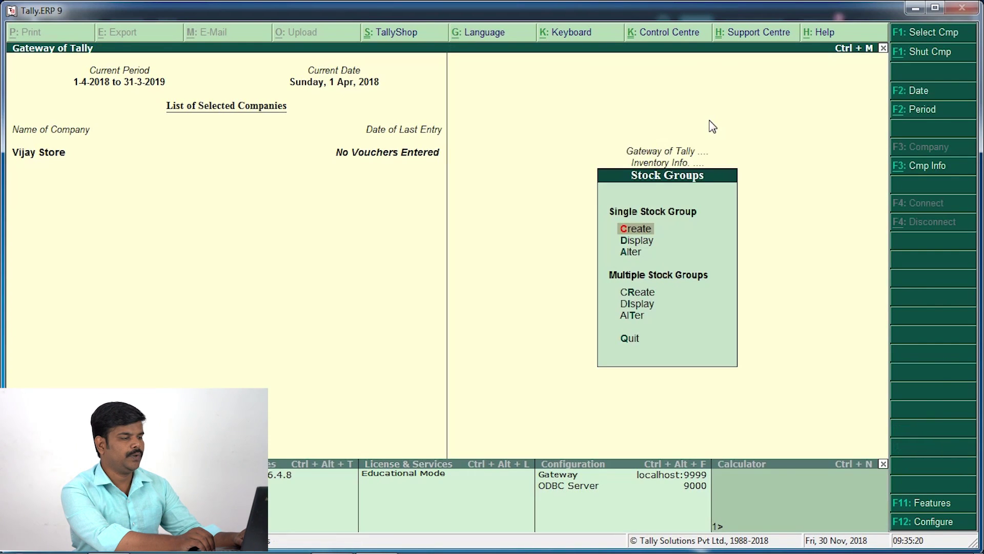
Create a simple unit of measure with symbol Nos, formal name Numbers and 0 decimal places
key(Escape)
key(Down)
key(Down)
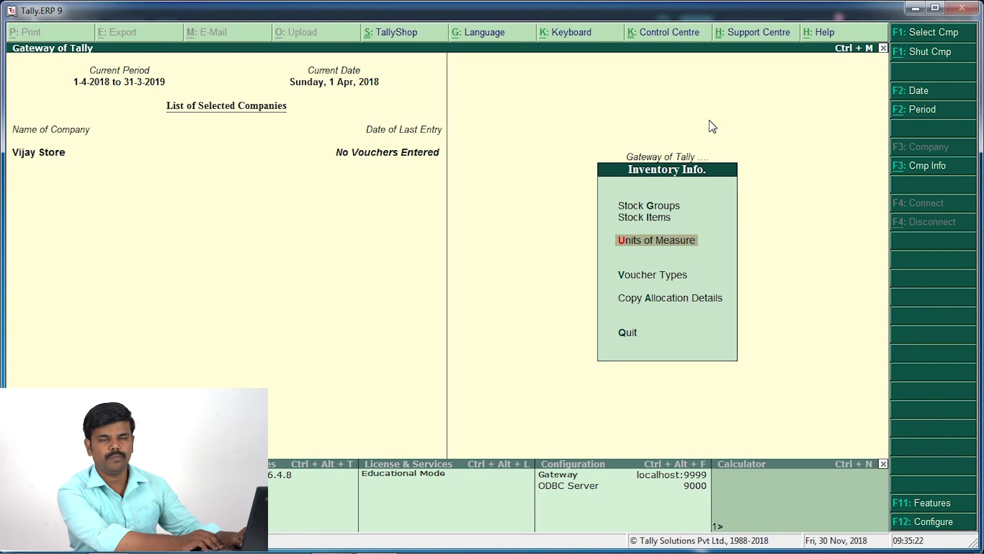
key(Return)
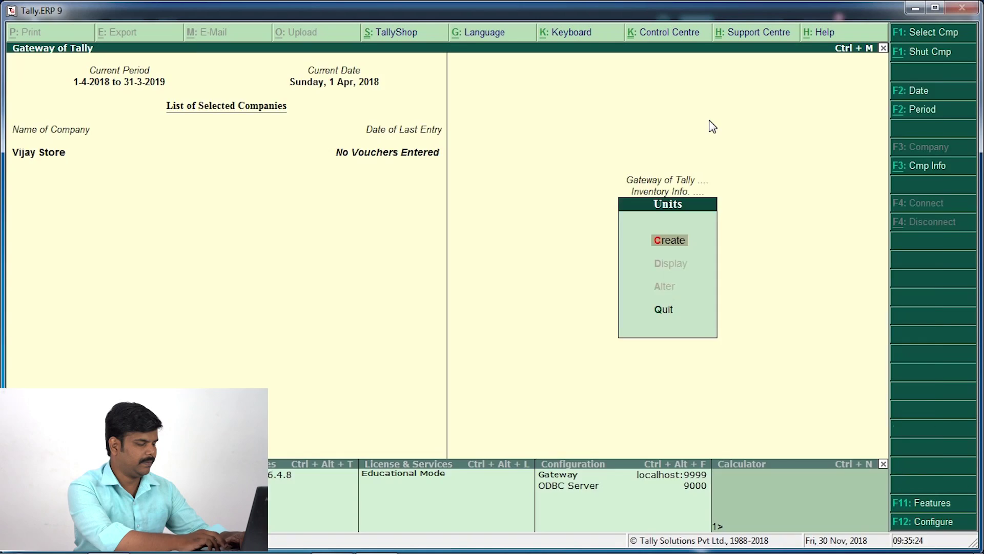
key(Return)
text(Nos)
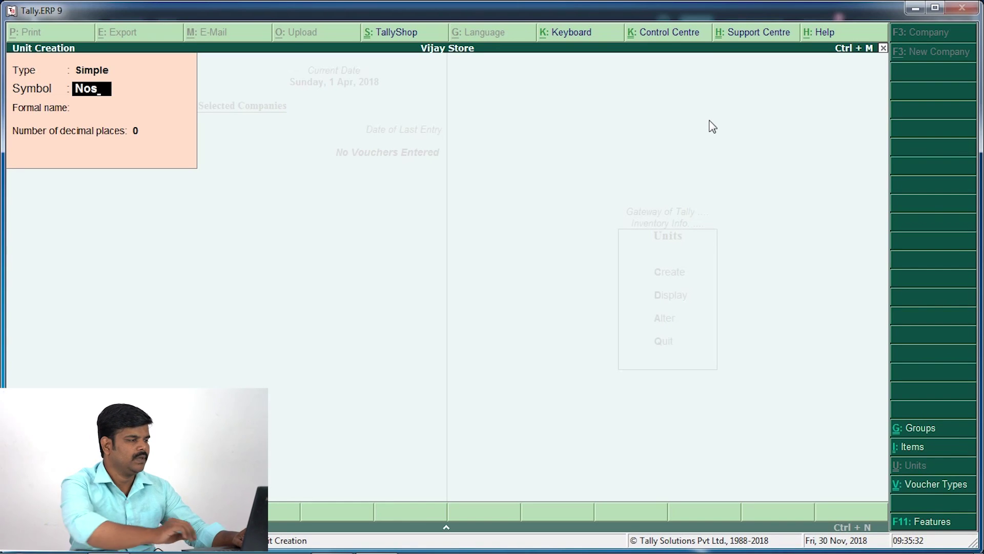
key(Return)
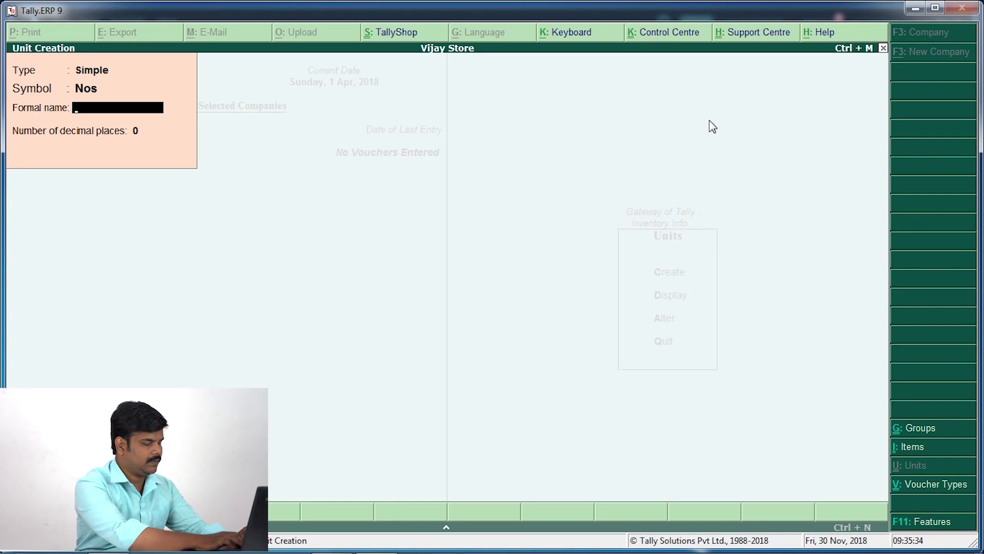
text(Number)
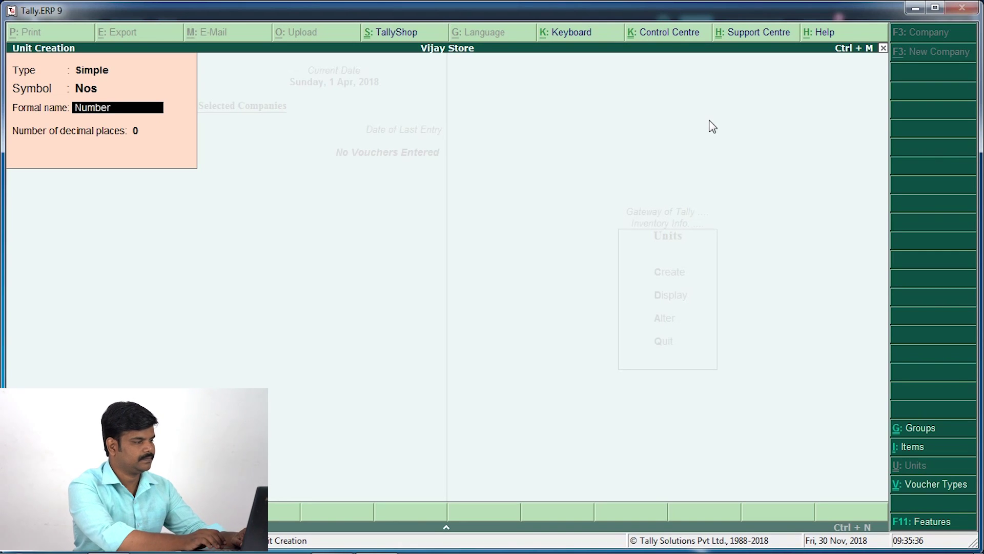
text(s)
key(Return)
key(Return)
key(Return)
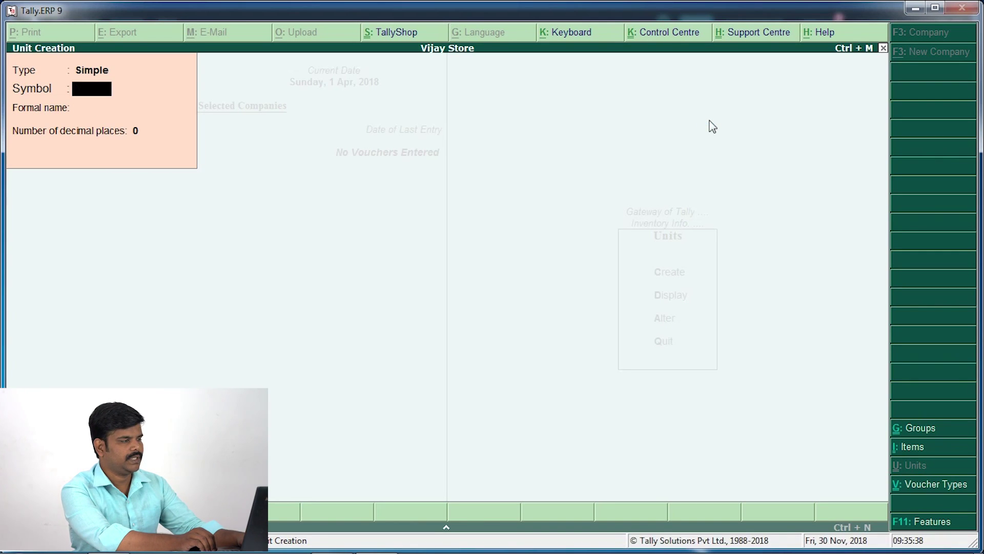
key(Escape)
key(Escape)
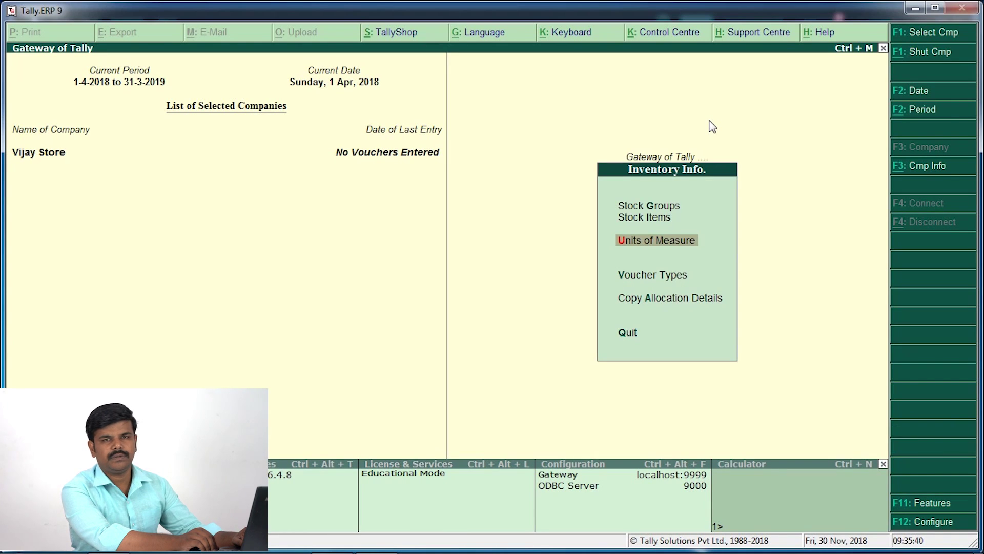
Start a single stock item named Mouse under the Computers group with Nos as its unit
key(Up)
key(Return)
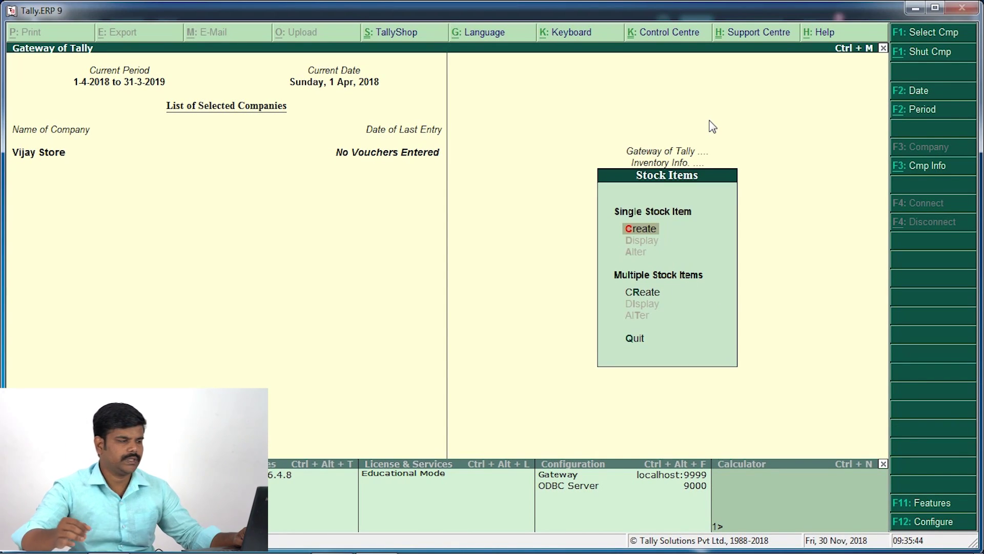
key(Return)
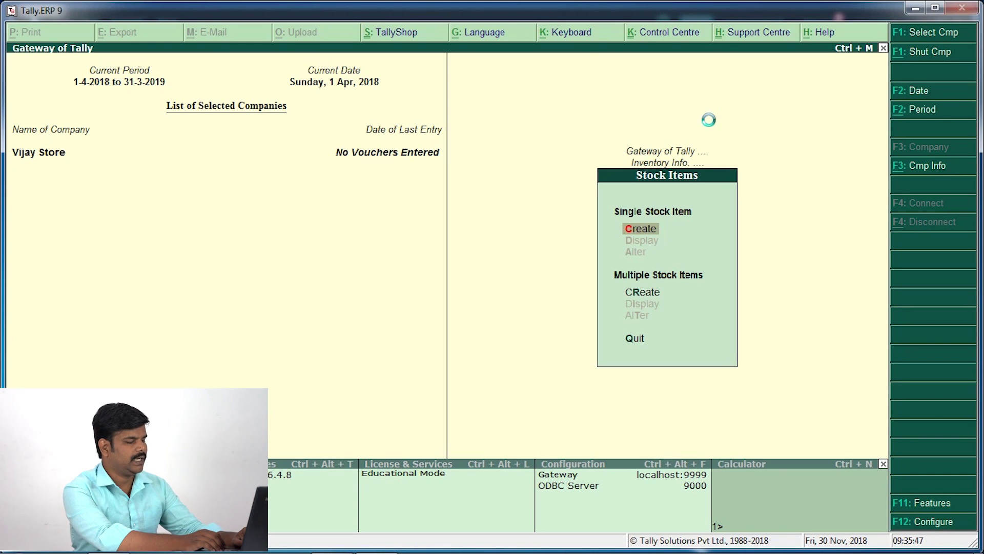
text(Mouse)
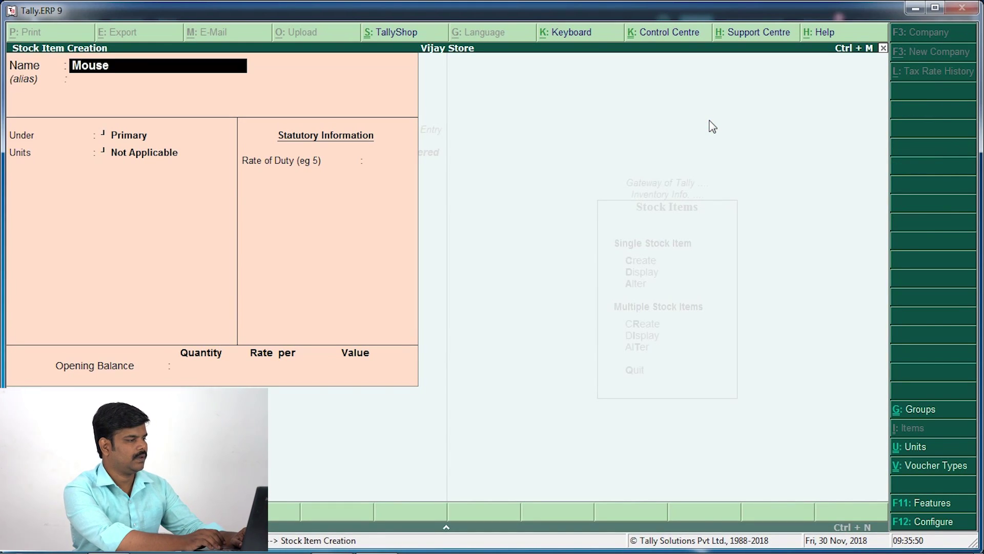
key(Return)
key(Down)
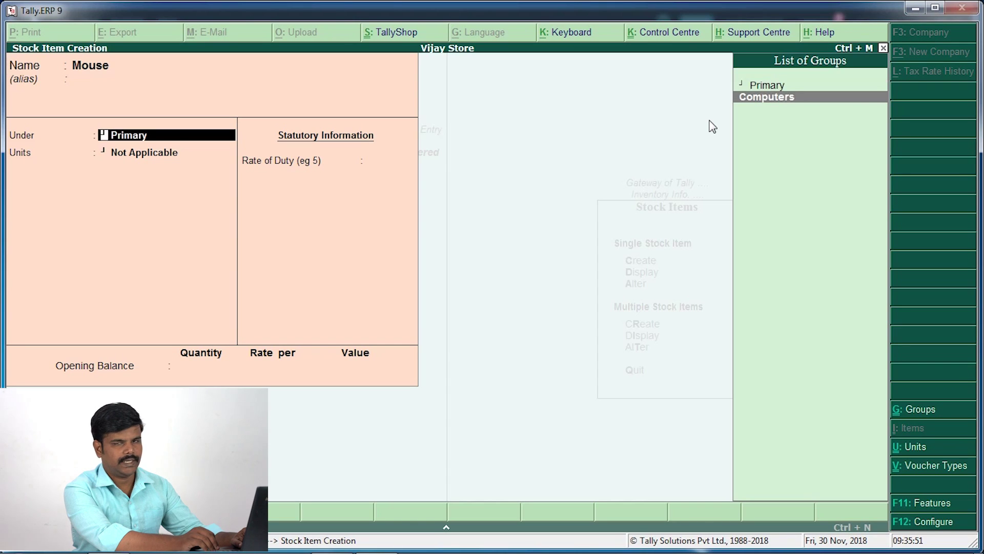
key(Return)
key(Down)
key(Return)
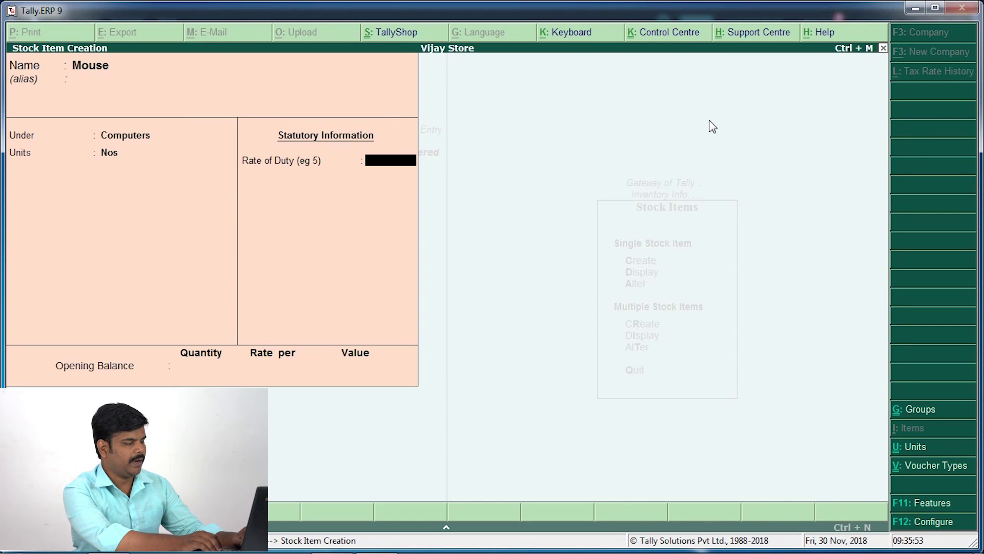
Give the Mouse item an opening balance of 10 Nos at a rate of 150 and save it
key(Return)
text(1)
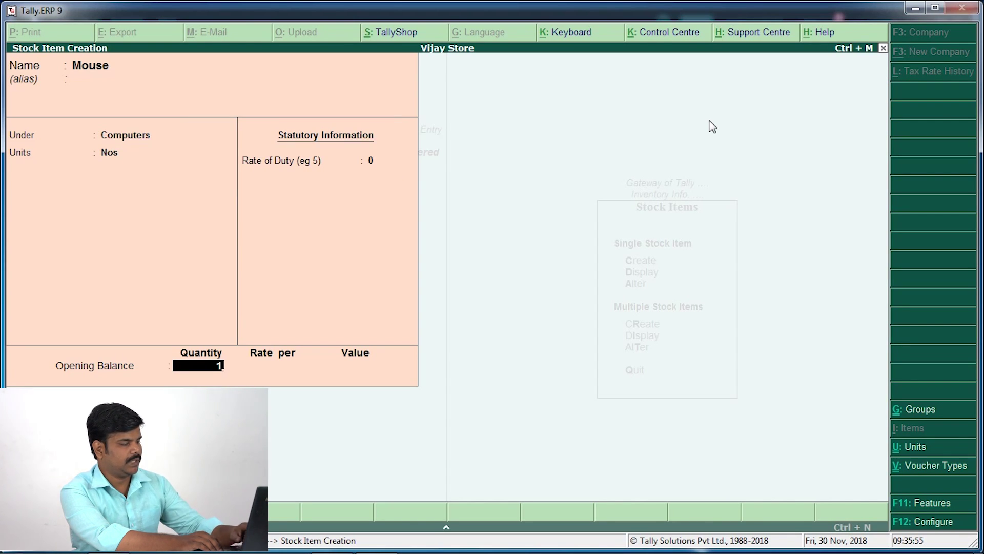
text(0)
key(Return)
text(15)
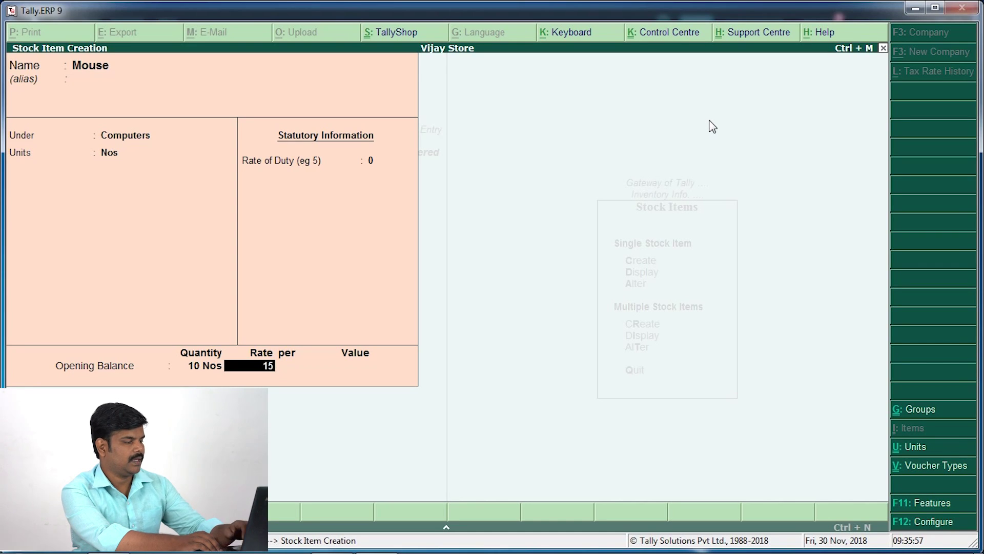
text(0)
key(Return)
key(Return)
key(Return)
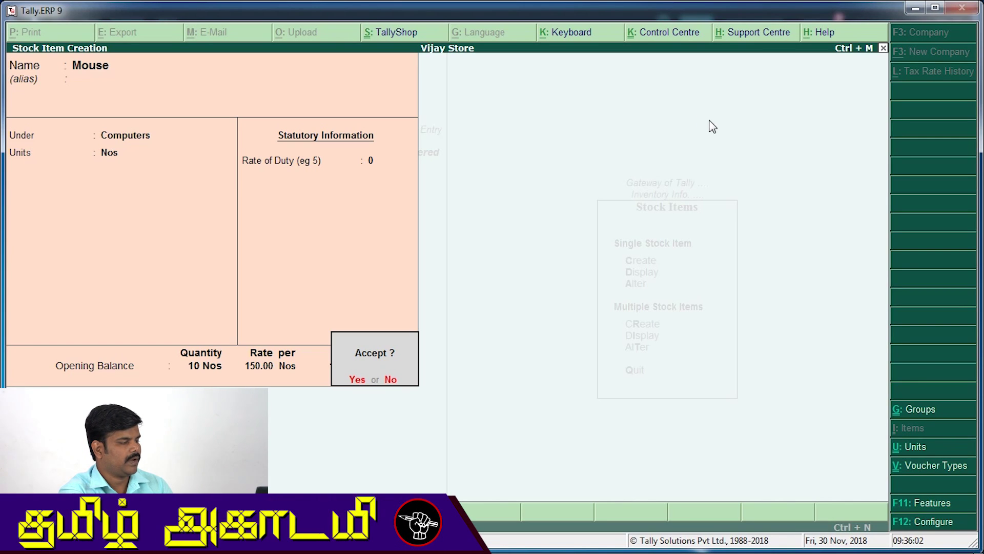
key(Return)
Define another stock item named Keyboard under the Computers group with Nos as its unit
text(Ke)
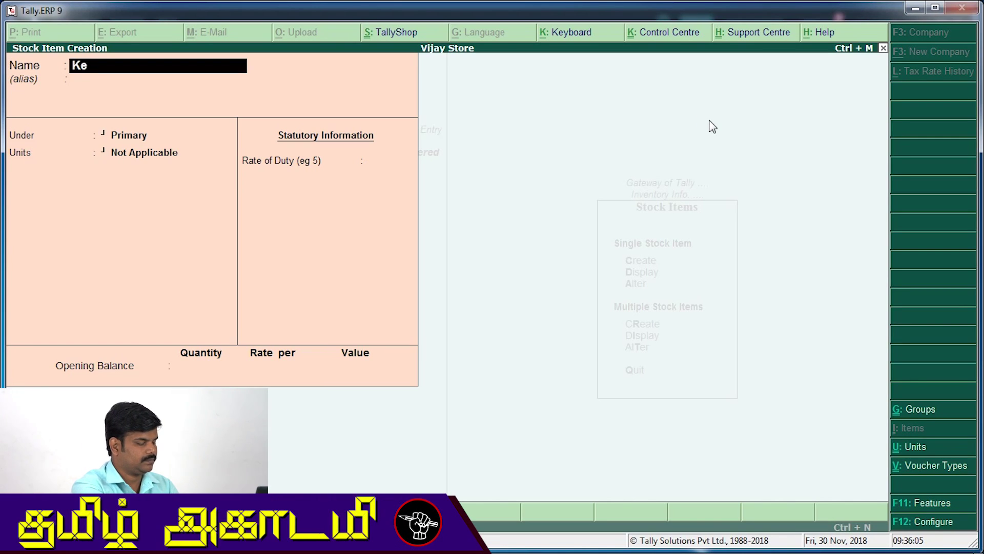
text(yboard)
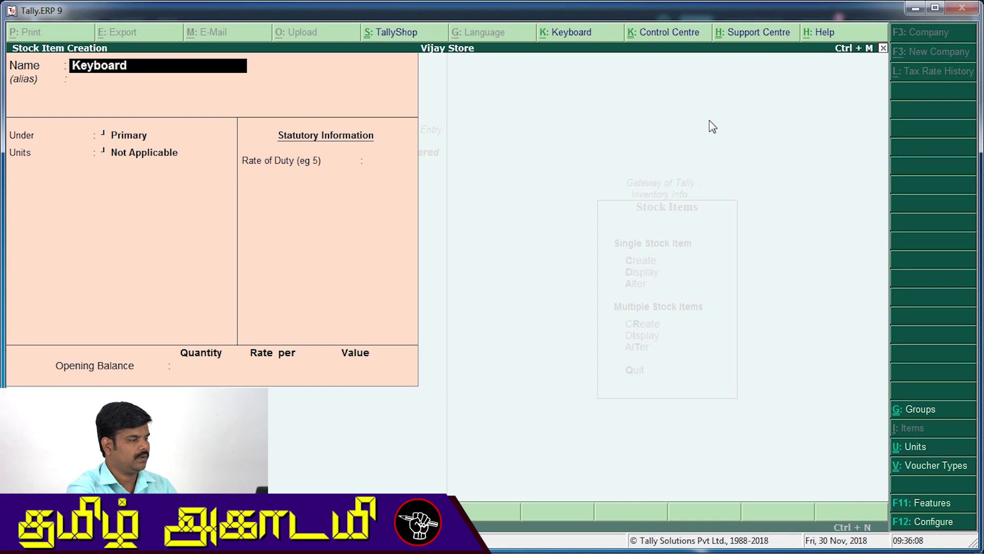
key(Return)
key(Return)
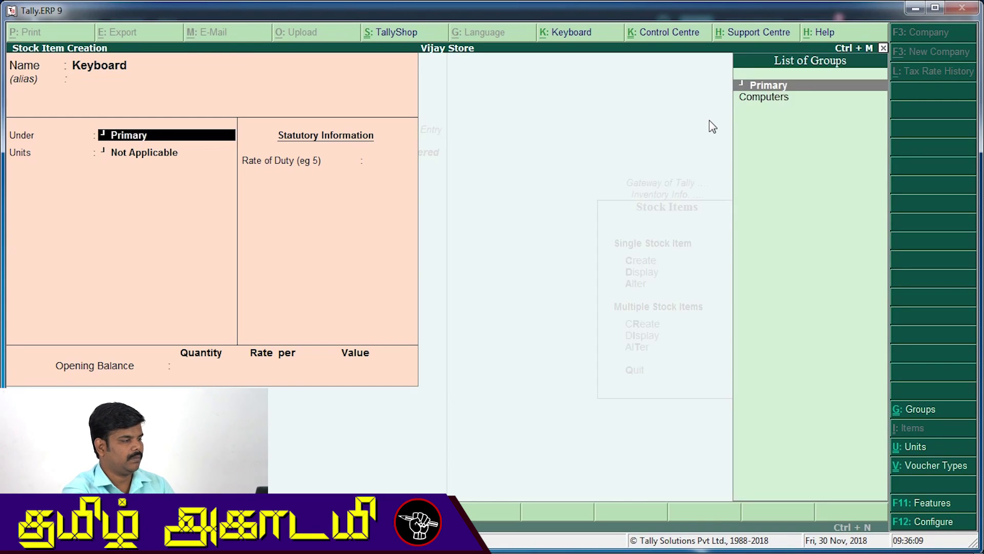
key(Down)
key(Return)
key(Return)
key(Return)
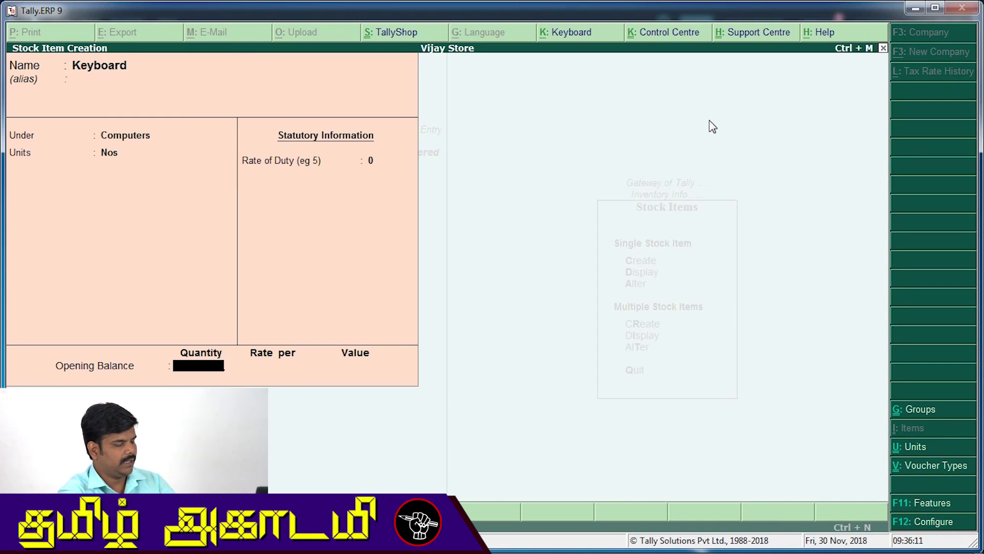
Enter the Keyboard item's opening balance of 10 Nos at a rate of 200, save it and return to the Gateway of Tally
text(10)
key(Return)
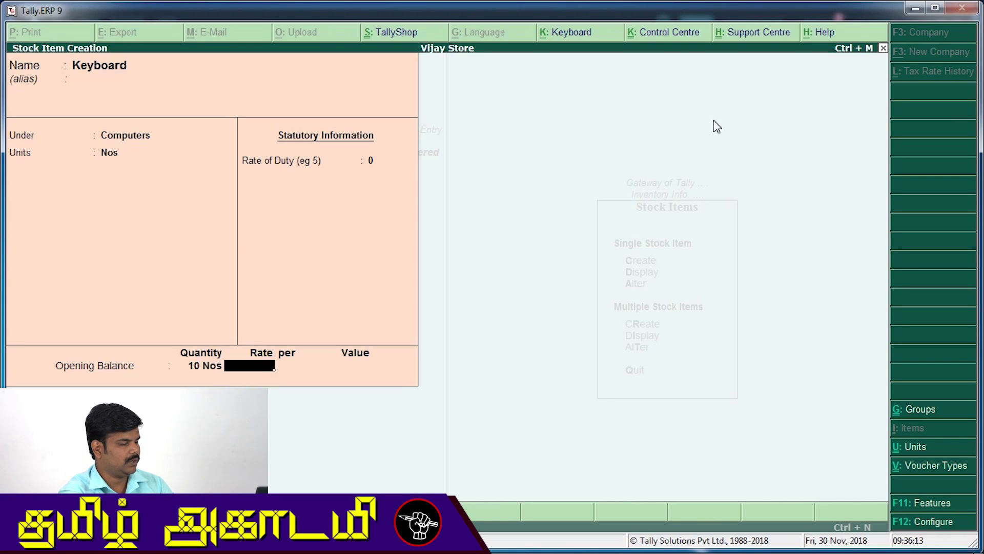
text(200)
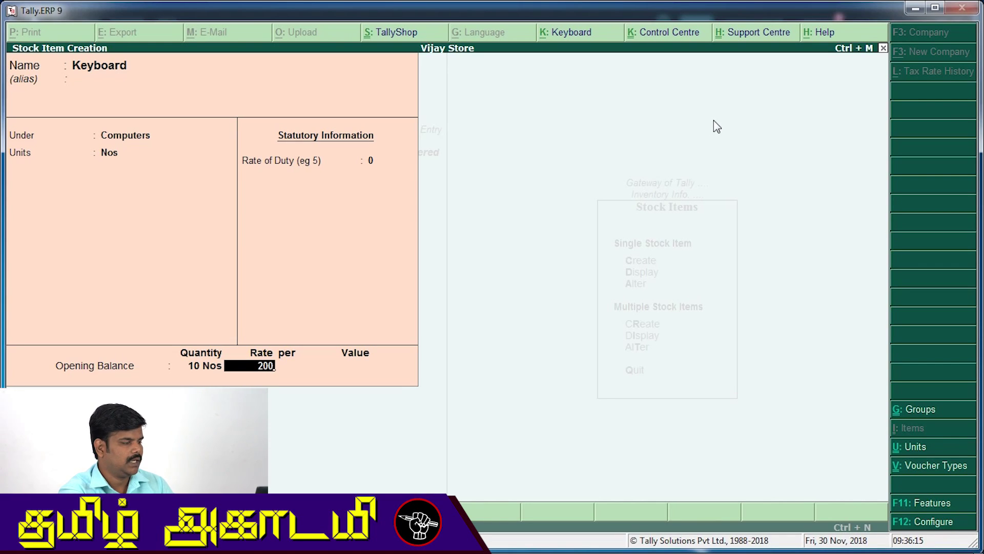
key(Return)
key(Return)
key(Return)
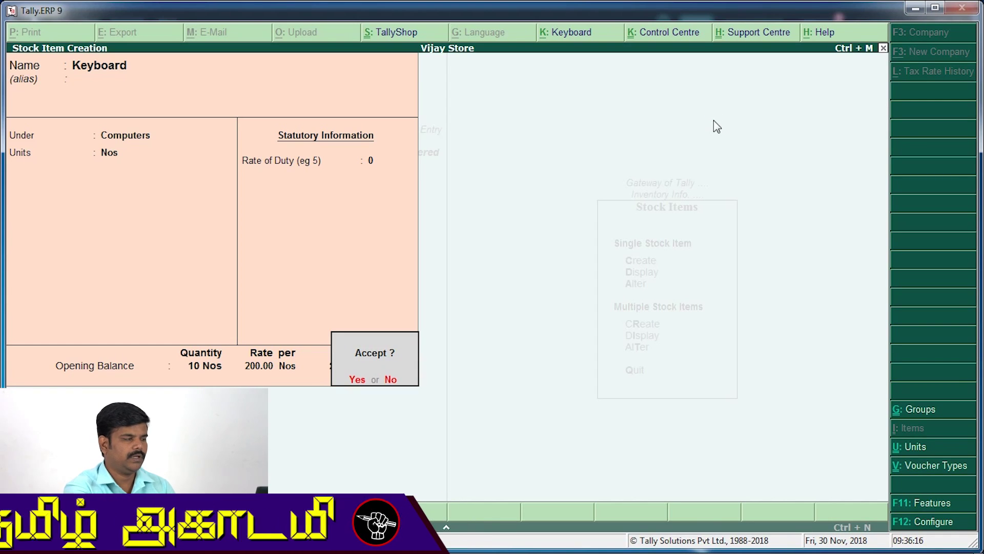
key(Return)
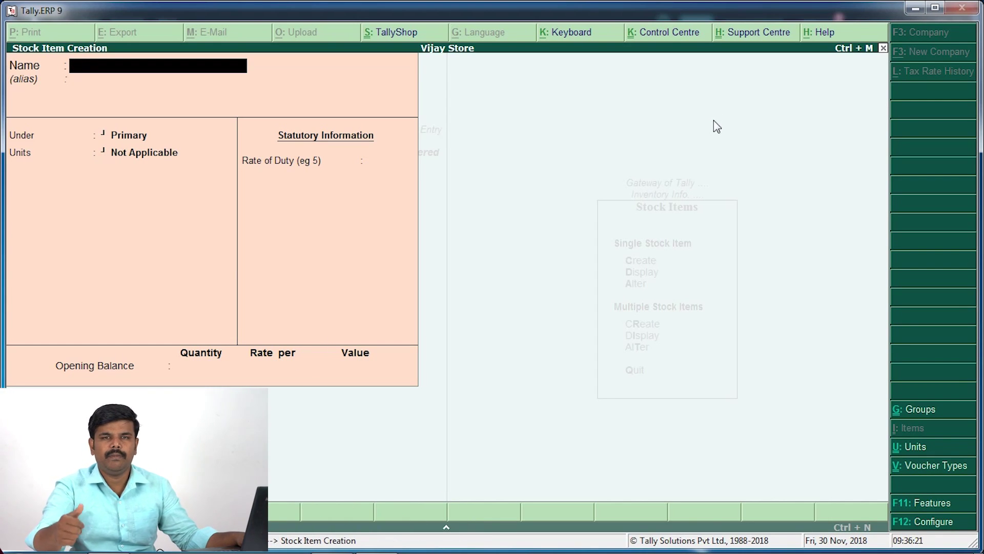
key(Escape)
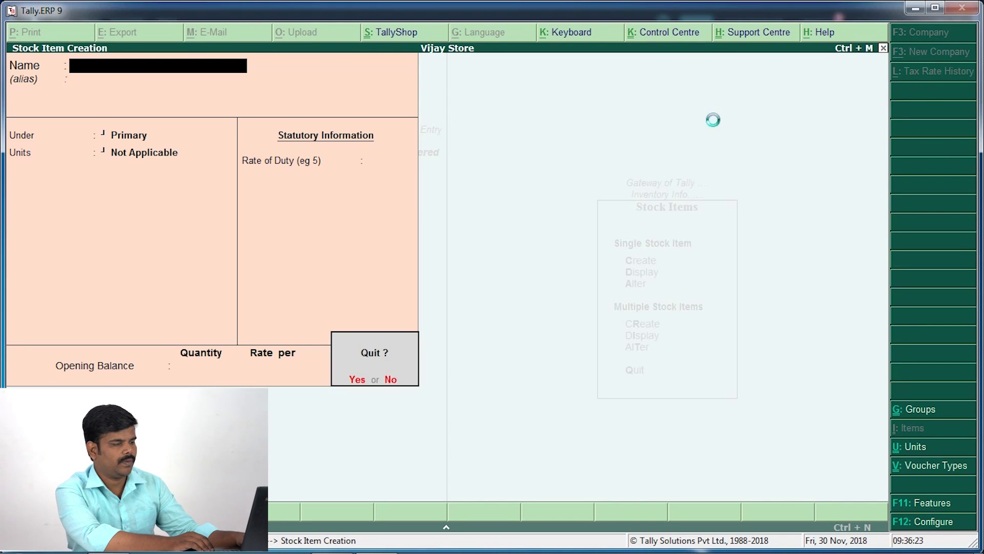
key(Return)
key(Escape)
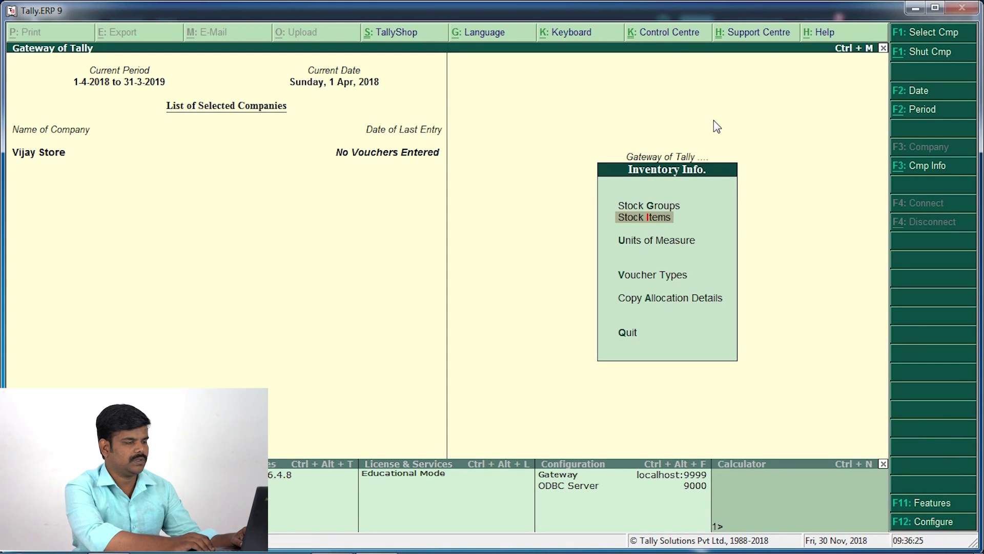
key(Escape)
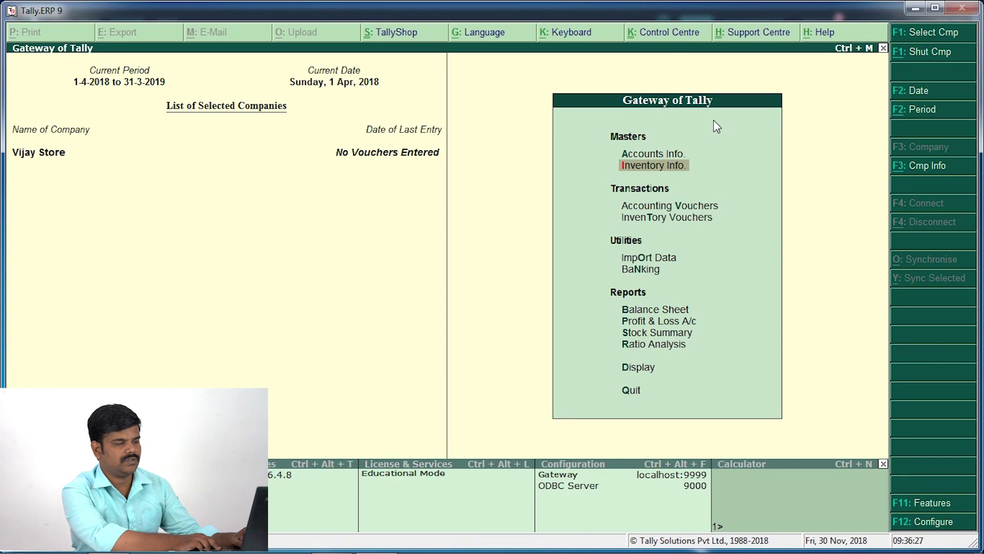
Start a single ledger named Sales under the Sales Accounts group
key(Up)
key(Return)
key(Down)
key(Return)
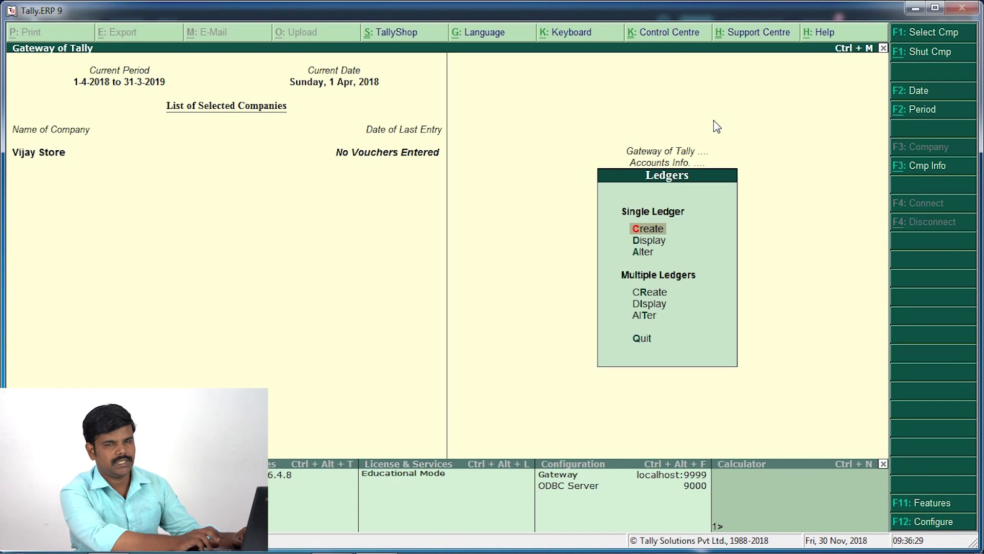
key(Return)
text(Sales)
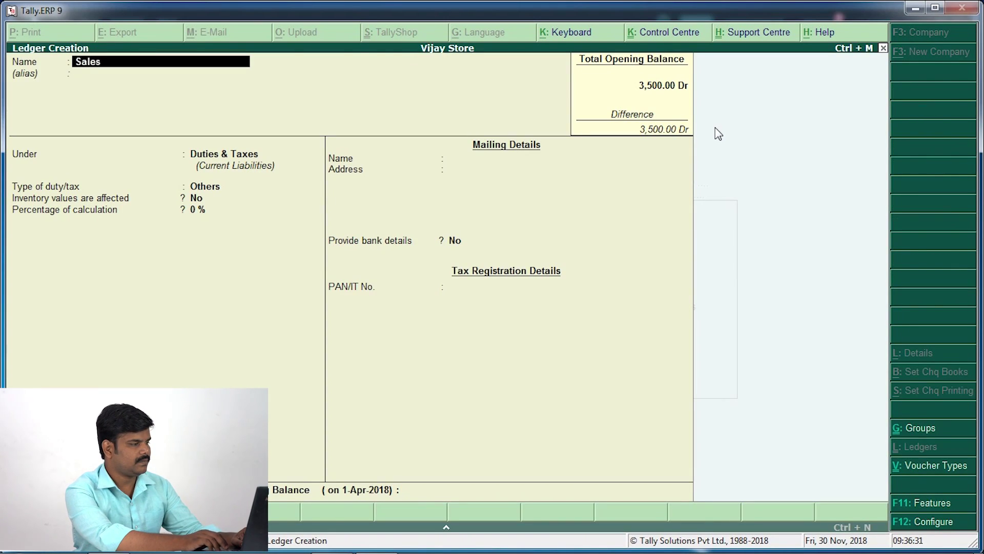
key(Return)
key(Return)
text(Sa)
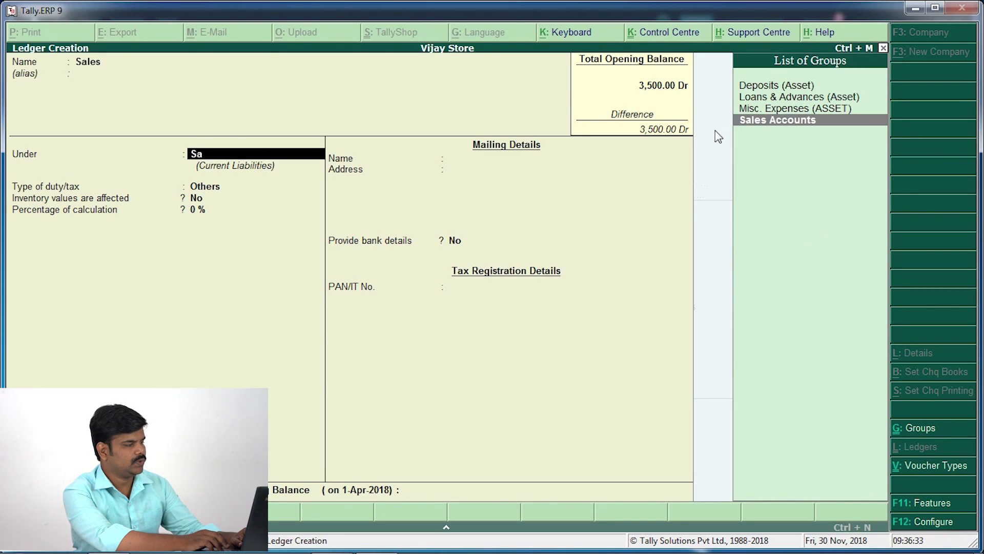
key(Return)
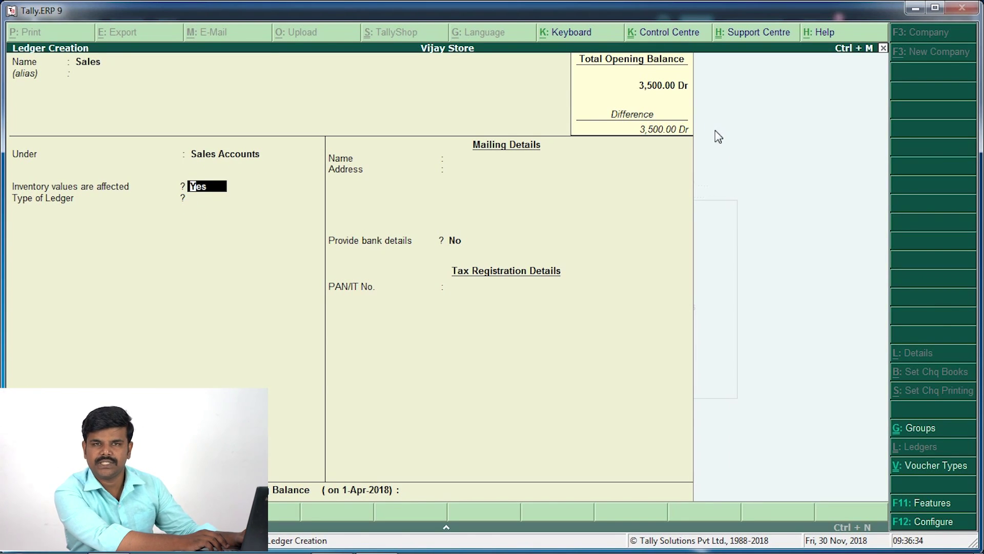
Keep inventory values affected at Yes, set the Sales ledger's type to Not Applicable, save it and return to the Gateway of Tally
key(Return)
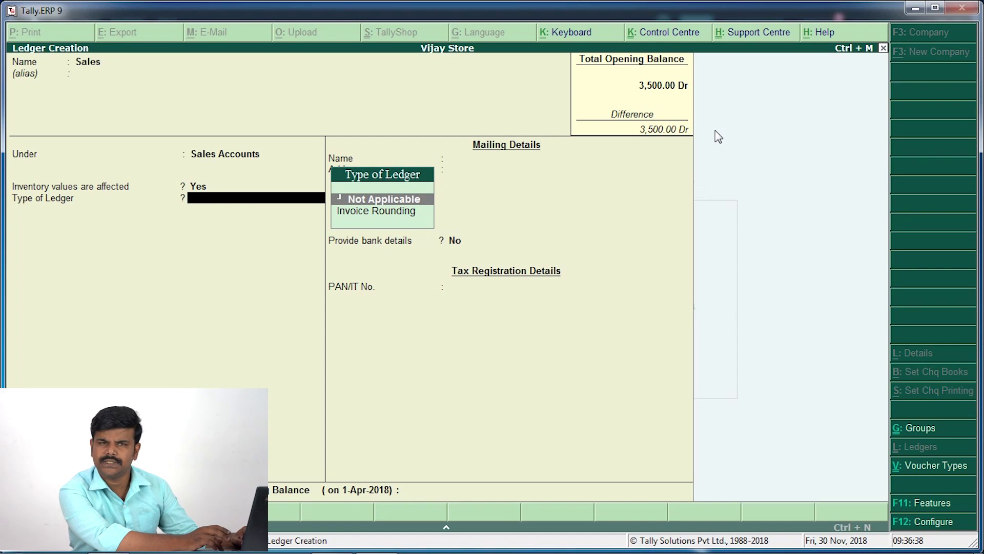
key(Return)
key(BackSpace)
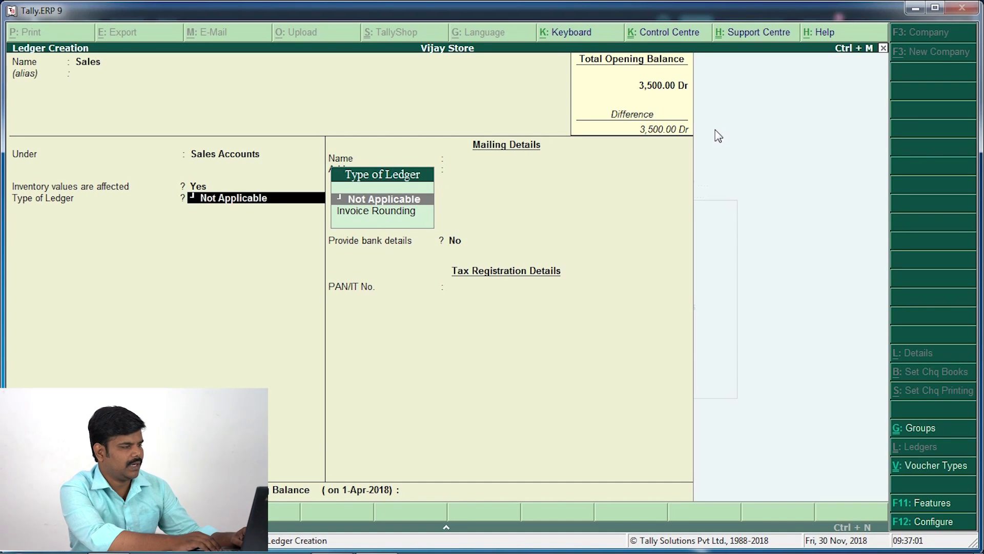
key(Return)
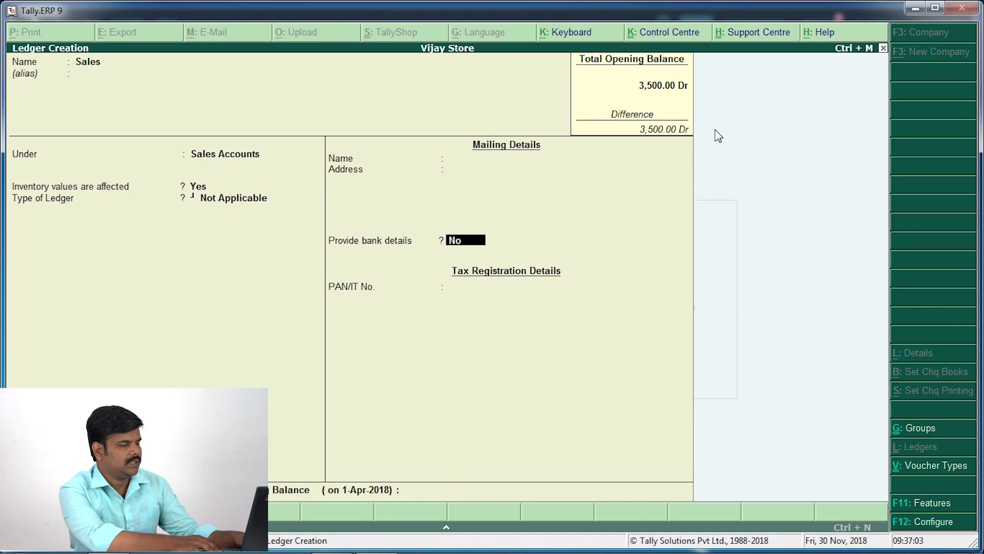
key(Return)
key(Return)
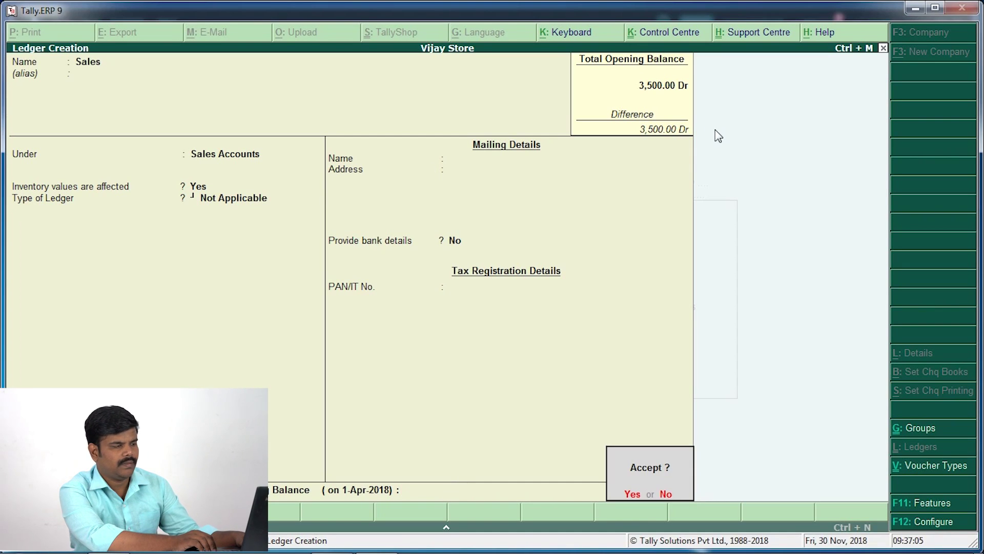
key(y)
key(Escape)
key(Escape)
key(Escape)
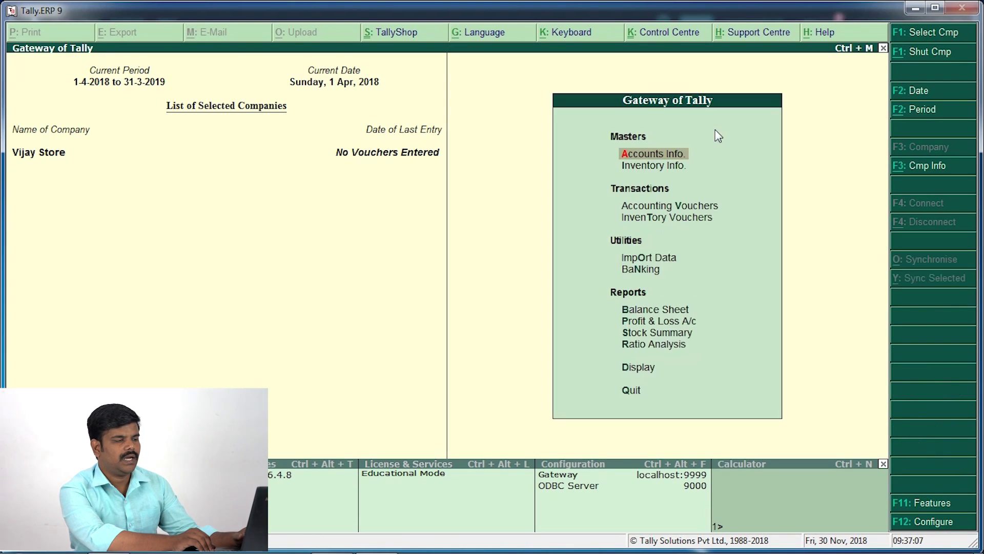
Start a Sales accounting voucher without a reference number and choose Cash as the party account
key(Down)
key(Down)
key(Return)
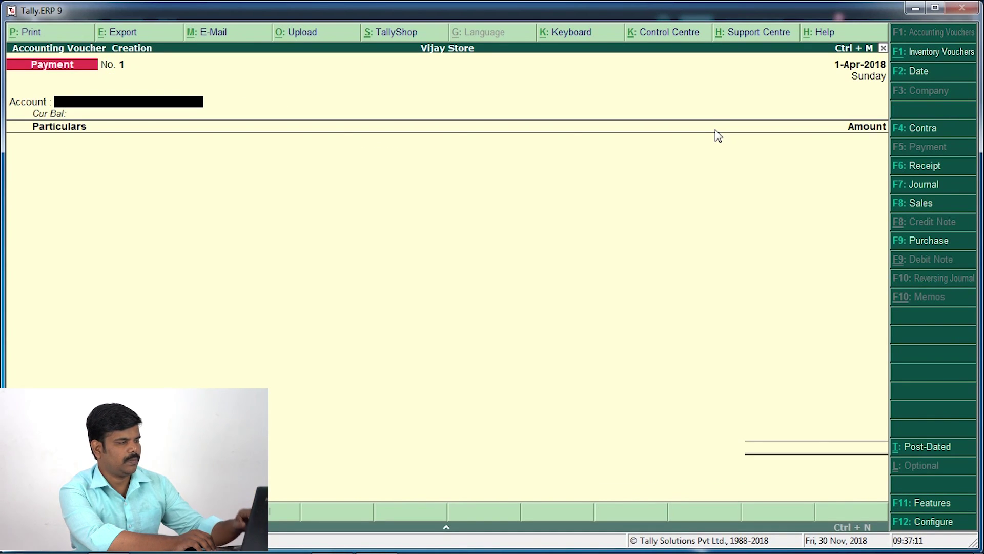
key(F8)
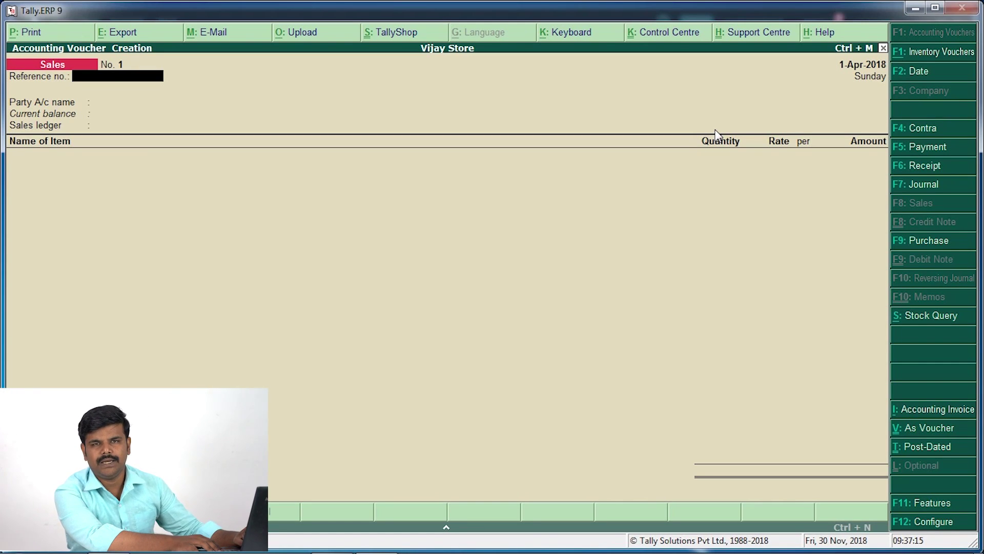
key(Return)
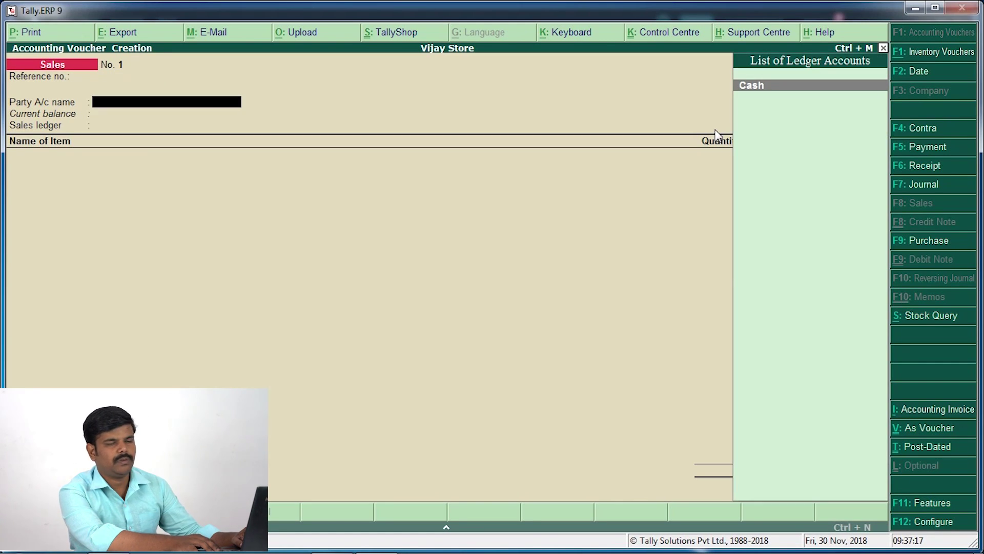
key(Return)
Leave the despatch, order and buyer details at their defaults and choose Sales as the voucher's sales ledger
key(Return)
key(Return)
key(Return)
key(Return)
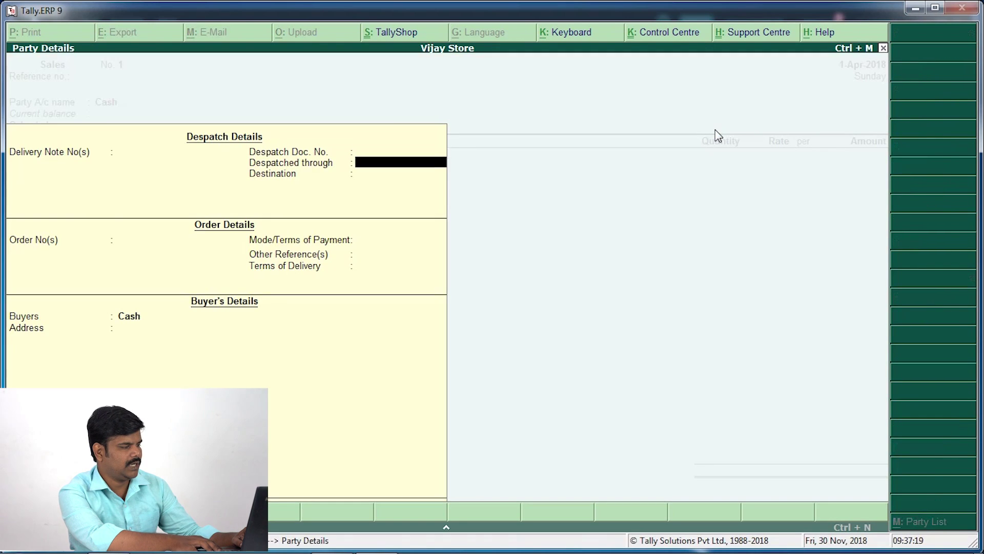
key(Return)
key(Return)
key(Return)
key(Return)
key(Return)
key(Return)
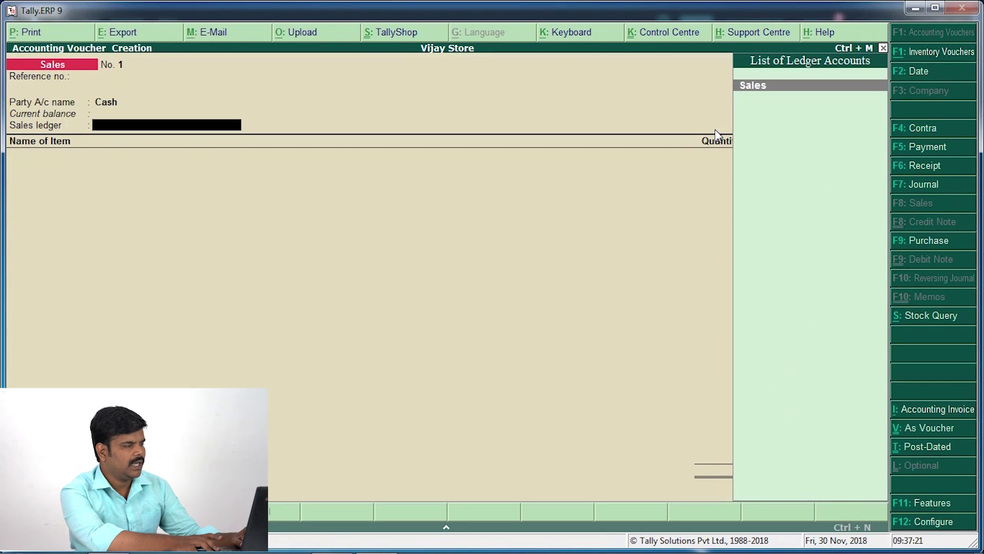
key(Return)
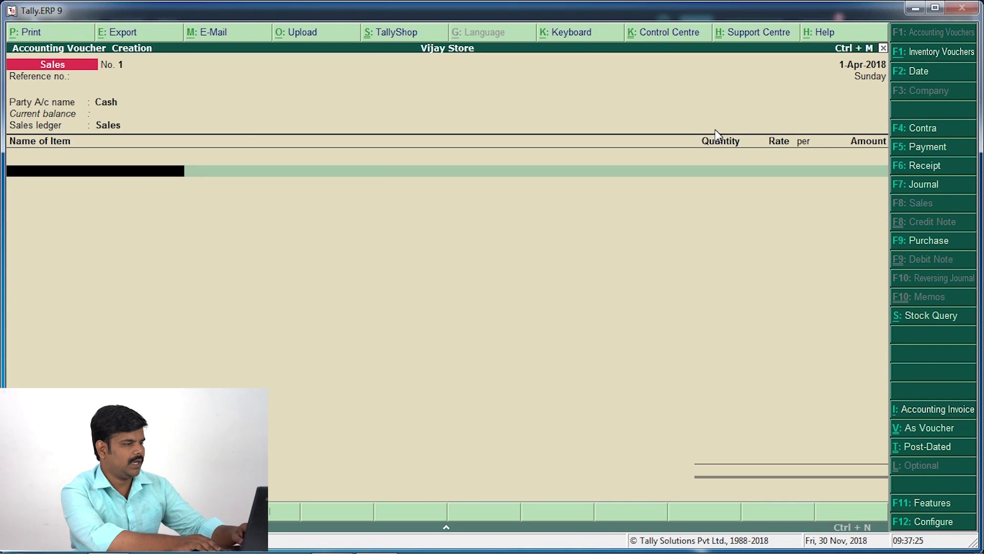
Add 1 Nos of the Keyboard item to the sales voucher at a rate of 500
text(k)
key(Return)
text(1)
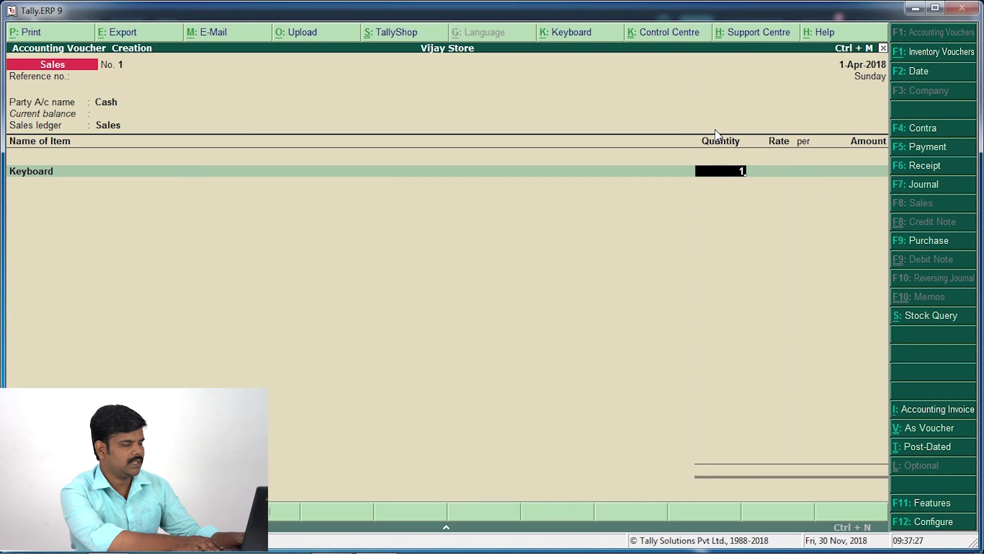
key(Return)
text(500)
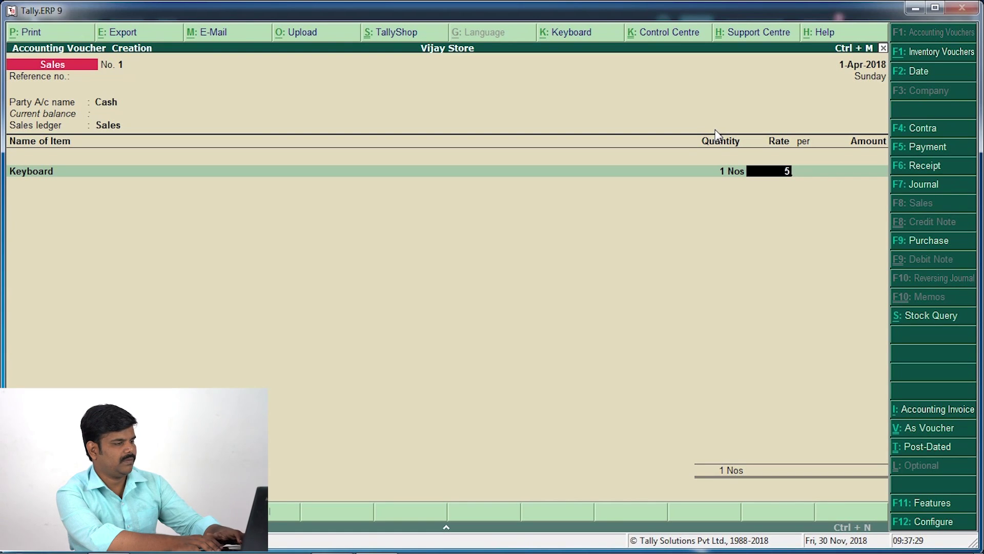
key(Return)
key(Return)
key(Return)
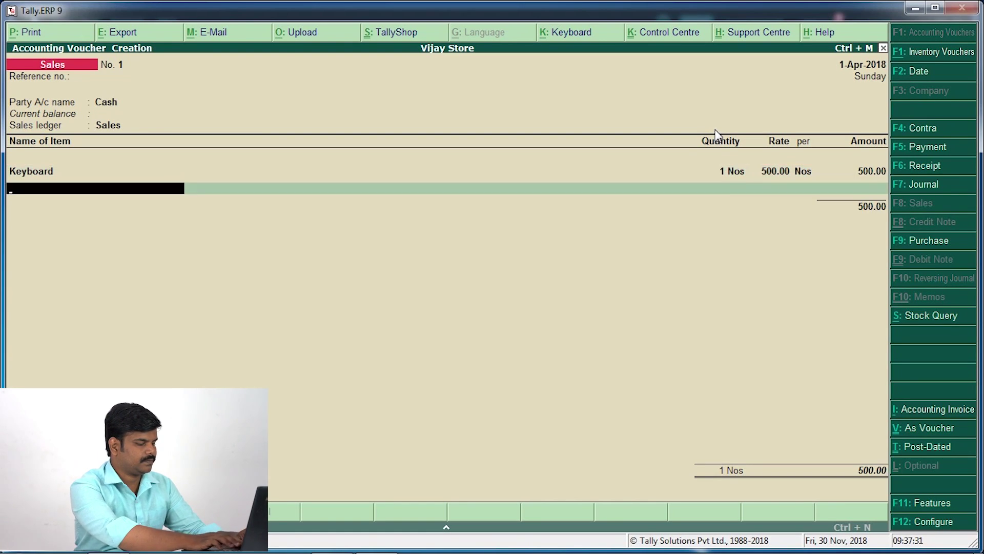
Add 1 Nos of the Mouse item to the sales voucher at a rate of 300
text(Mou)
key(Return)
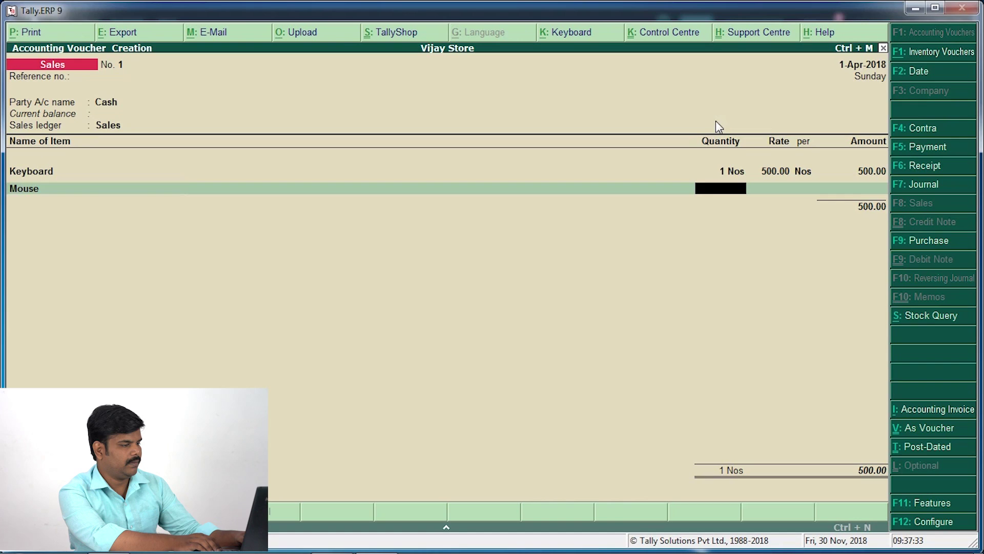
text(1)
key(Return)
text(300)
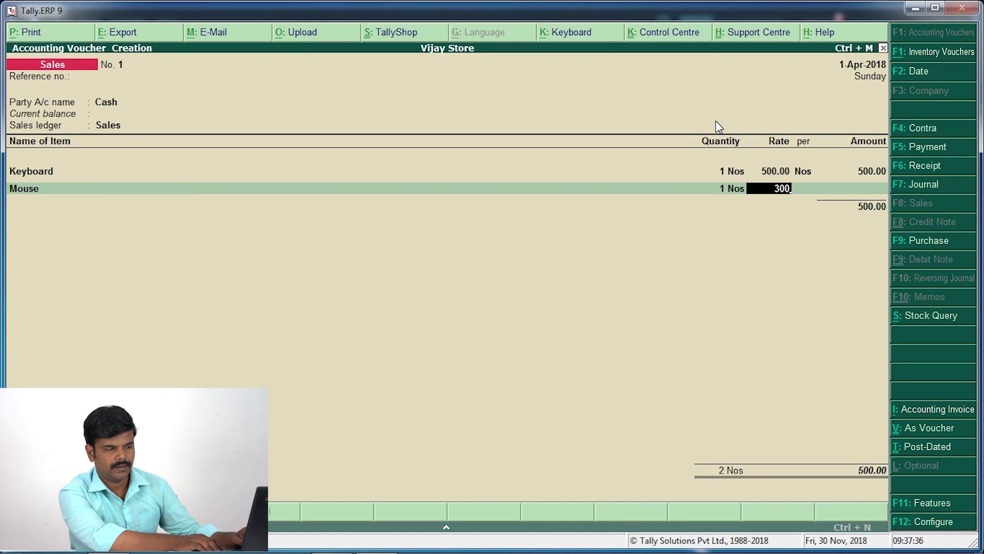
key(Return)
key(Return)
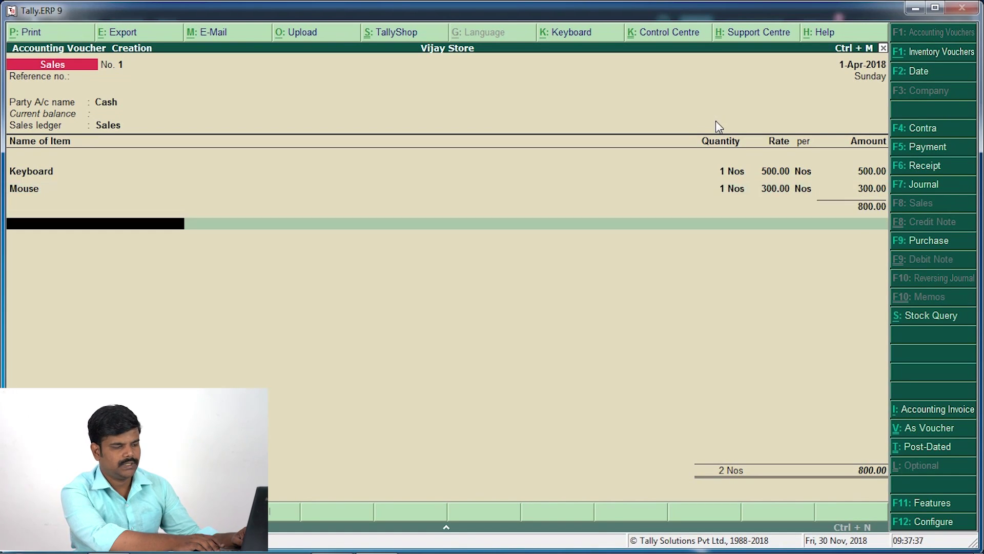
End the item list and save the sales voucher
key(Return)
key(Return)
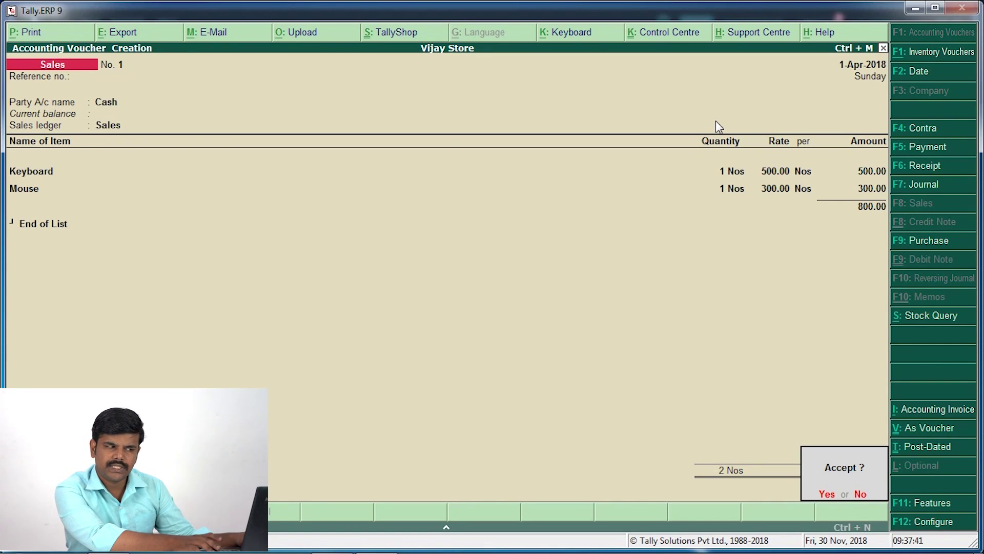
key(Return)
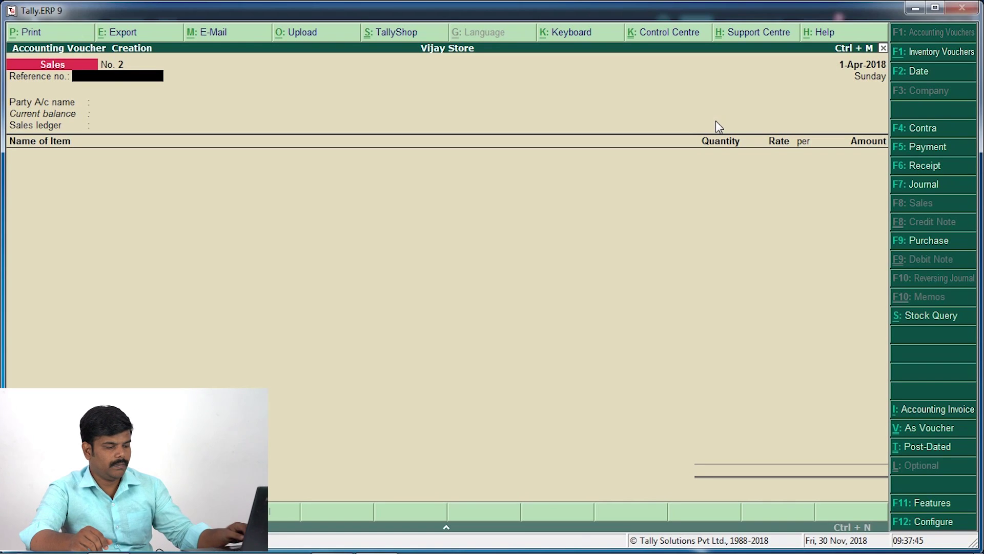
Review the saved sales voucher, leave it without changes and return to the Gateway of Tally
key(Page_Up)
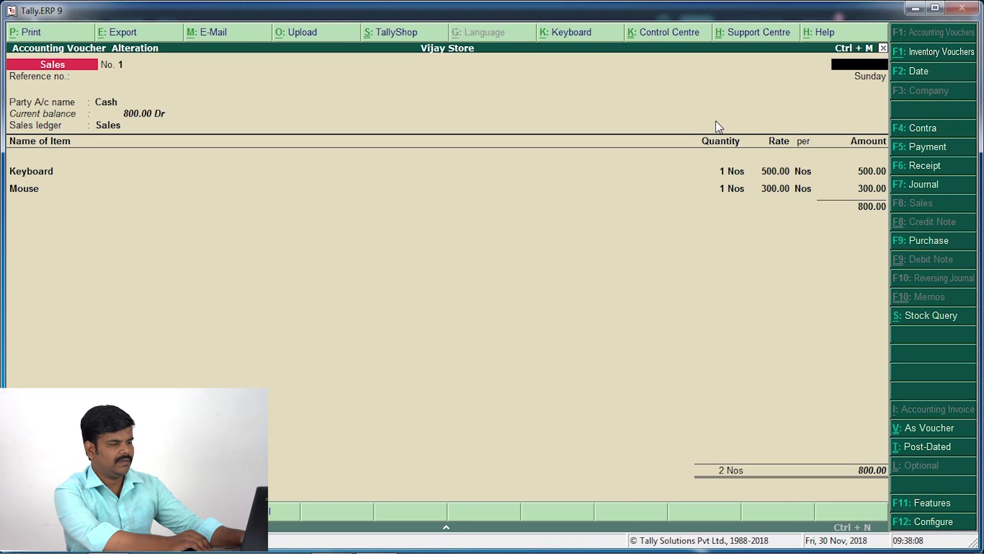
key(Escape)
key(Return)
key(Escape)
key(Return)
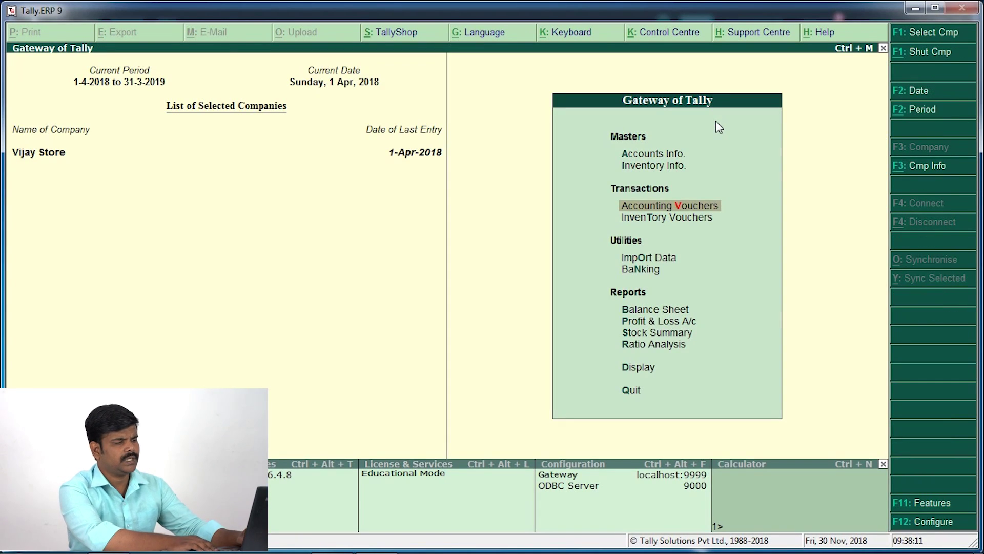
Open the Voucher Types masters within the company's inventory information
key(Up)
key(Up)
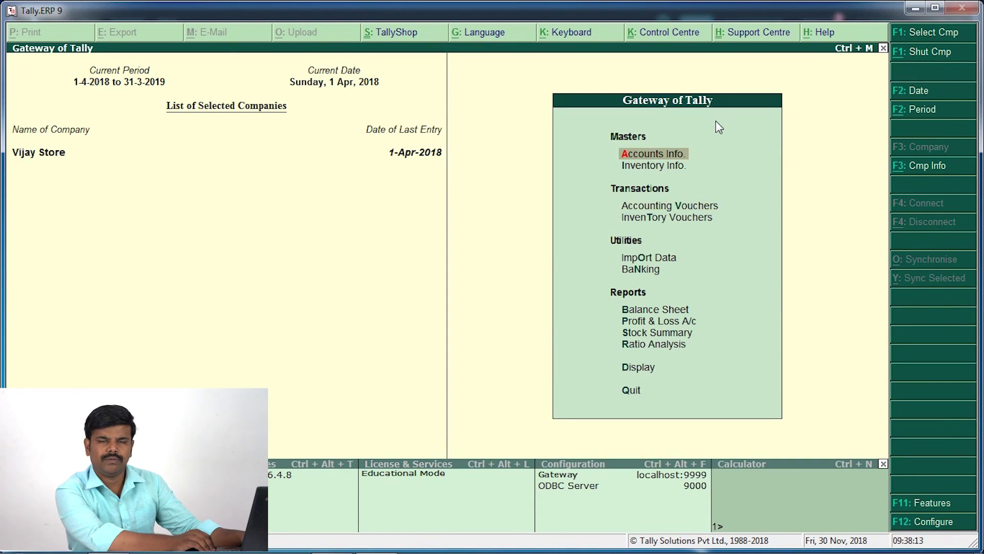
key(Down)
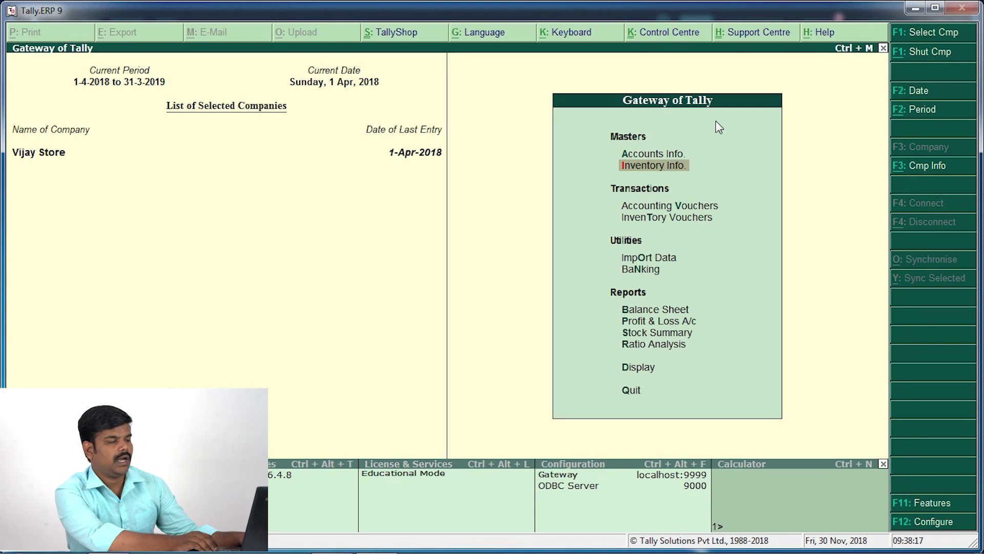
key(Up)
key(Down)
key(Return)
key(Down)
key(Down)
key(Down)
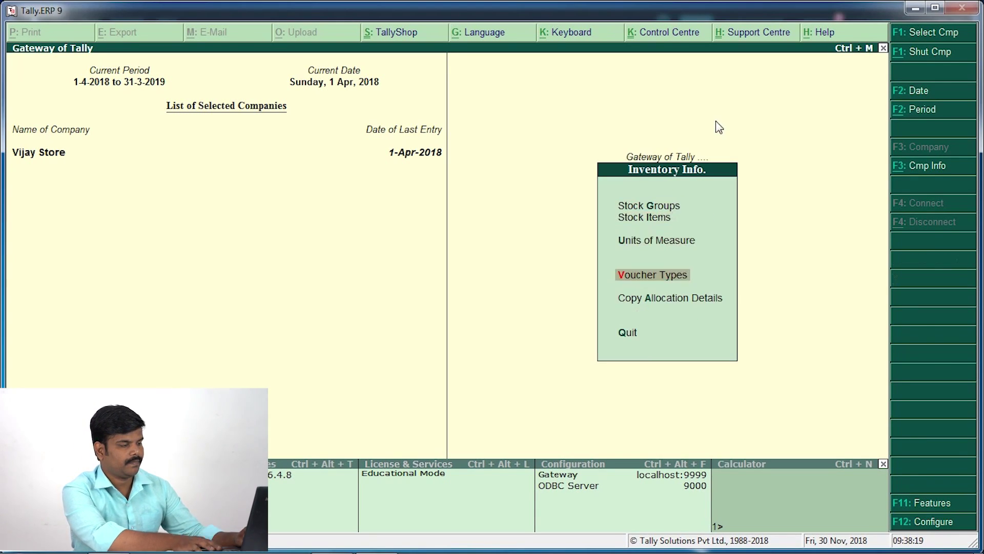
key(Down)
key(Up)
key(Return)
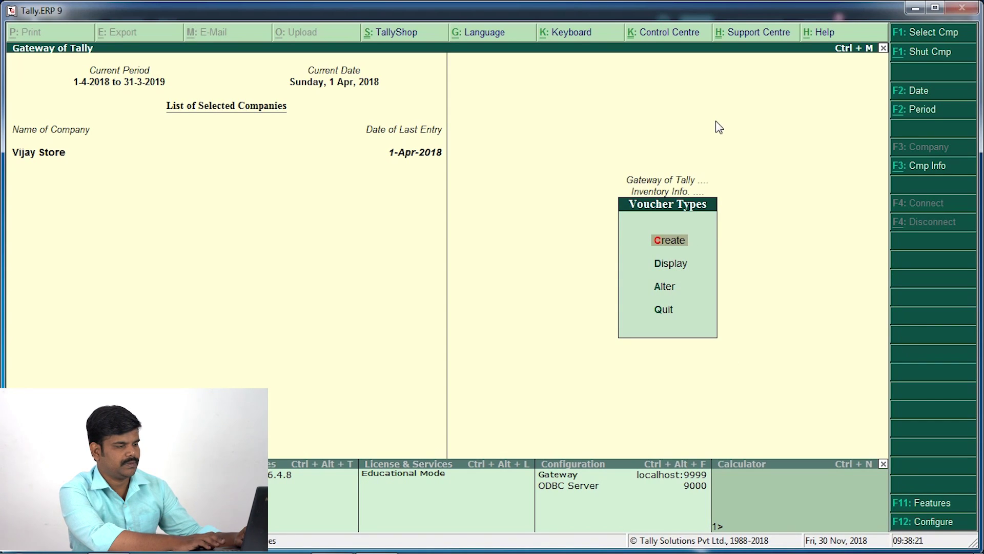
Start a new voucher type named Bill and select Sales as its type of voucher
key(Return)
key(Escape)
key(Return)
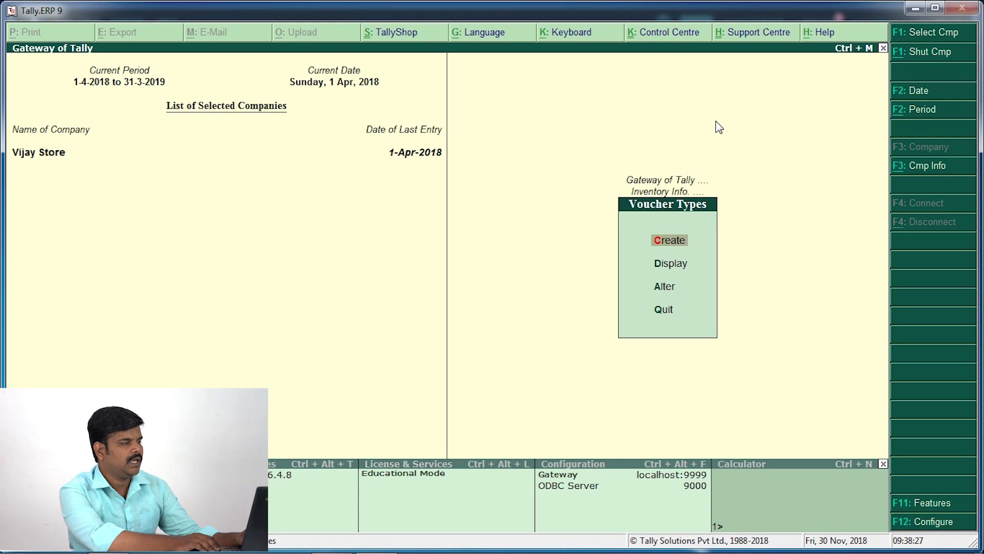
key(Return)
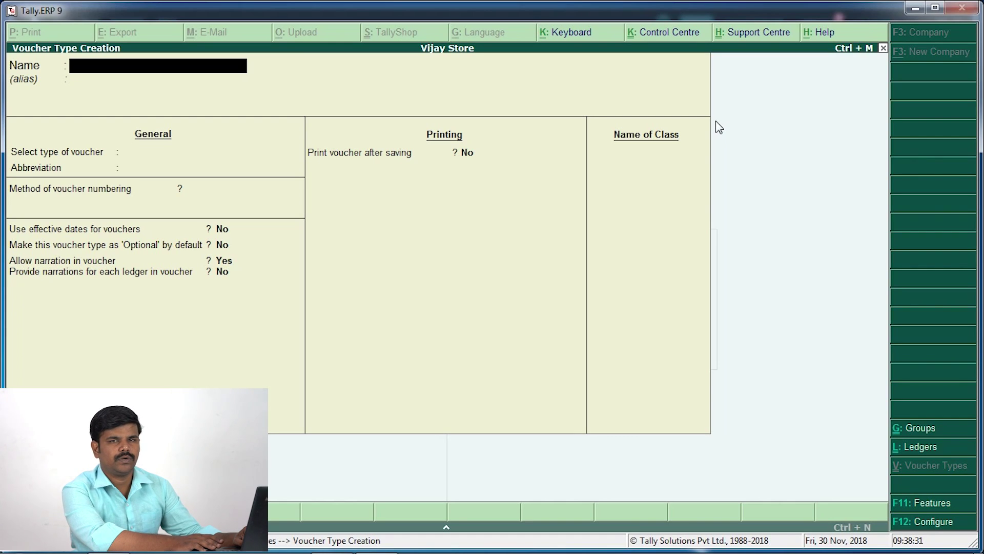
text(Bill)
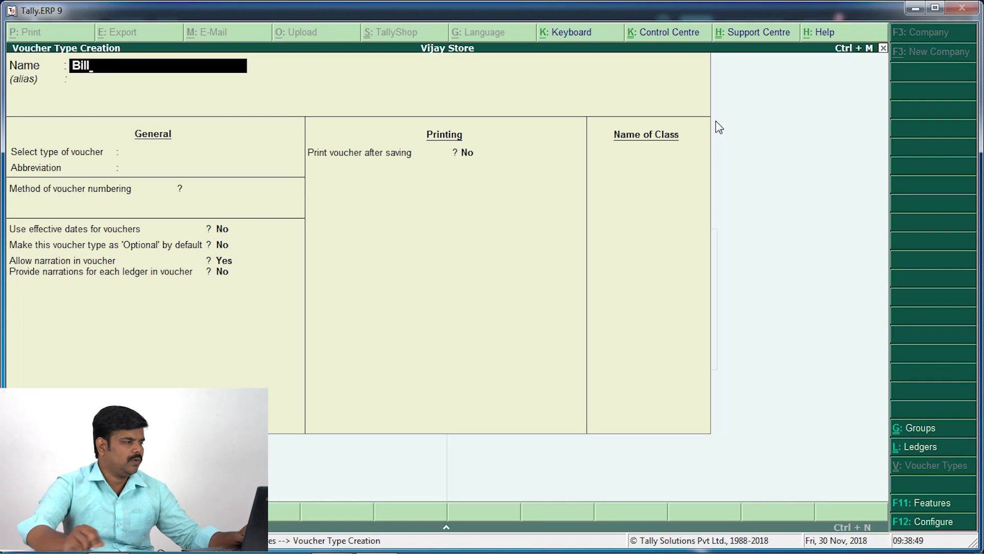
key(Return)
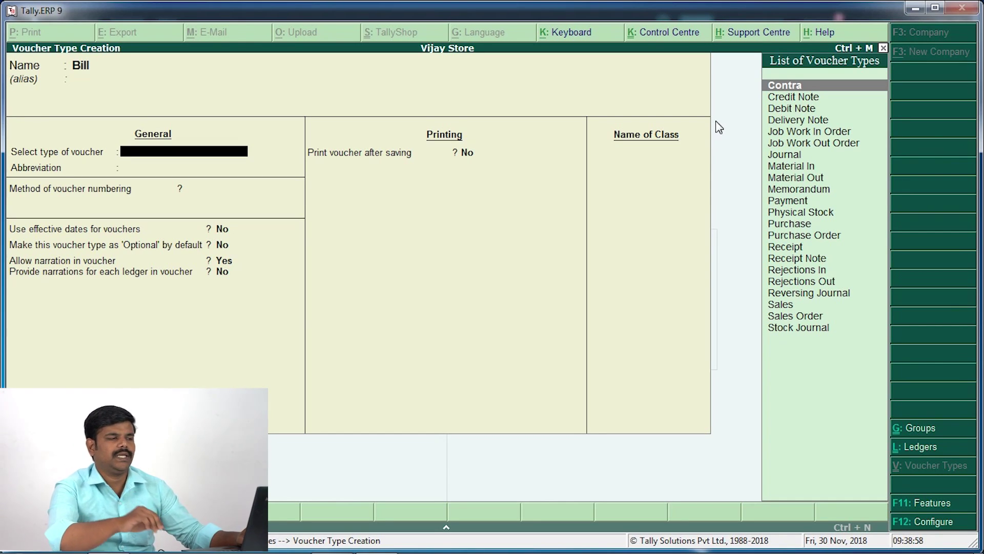
text(Sa)
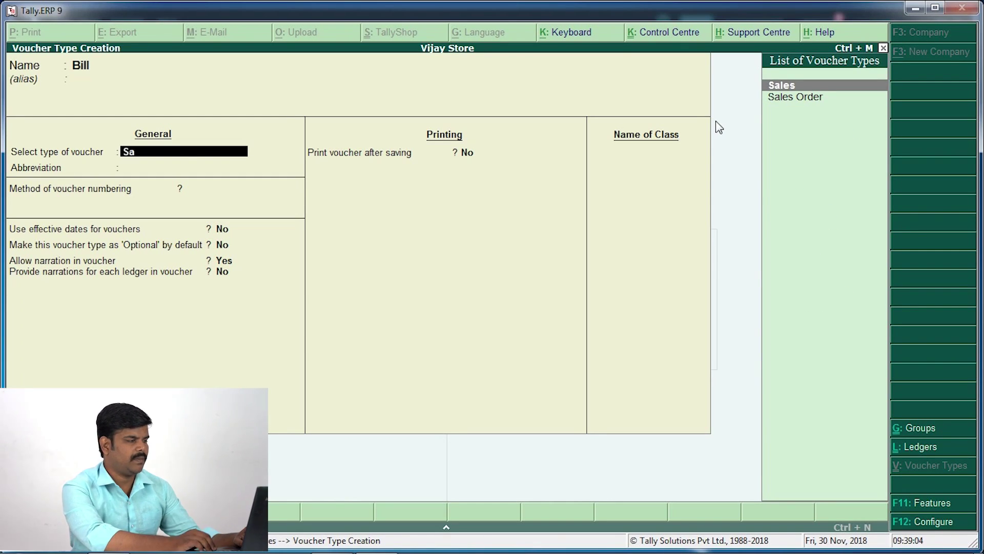
key(Return)
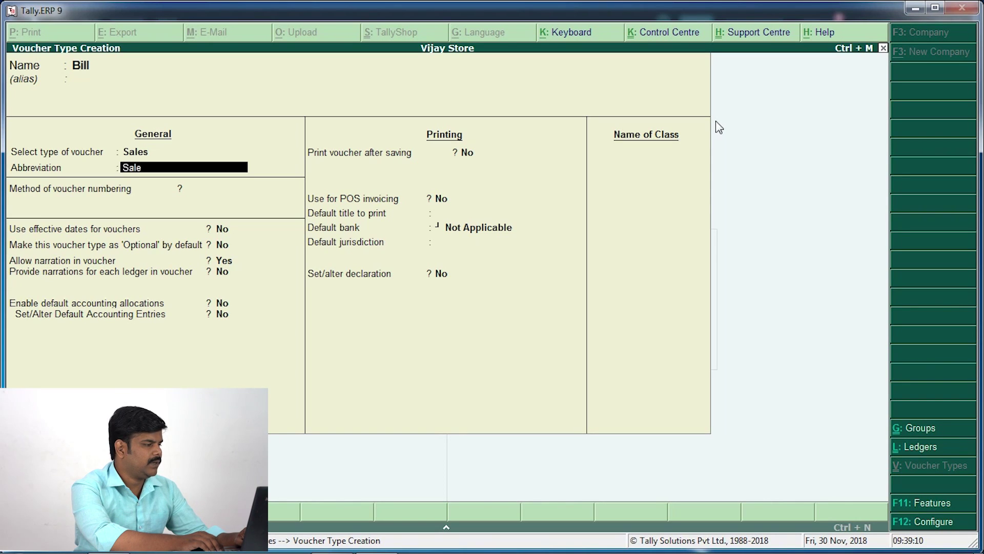
Keep the abbreviation Sale and set voucher numbering to Automatic without advanced configuration
key(Return)
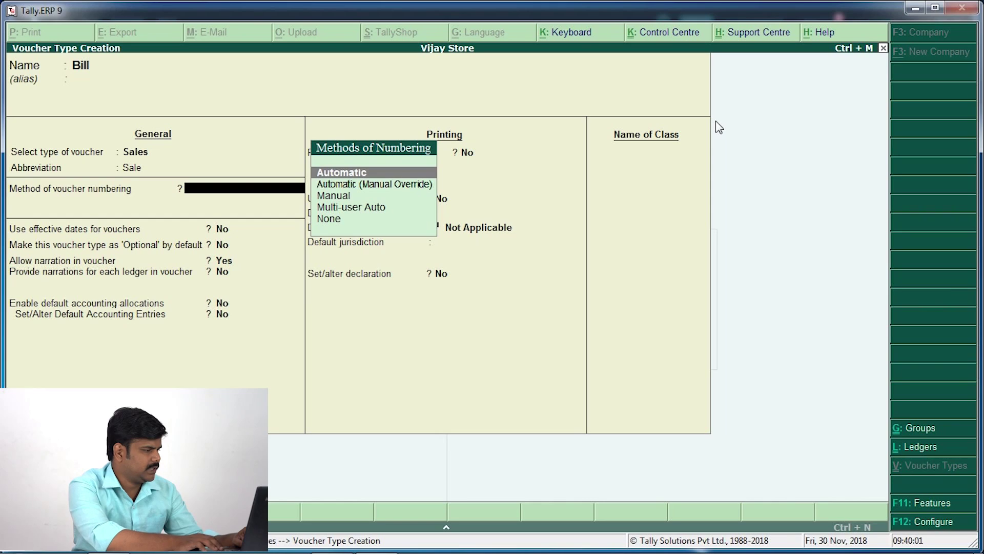
key(Return)
text(n)
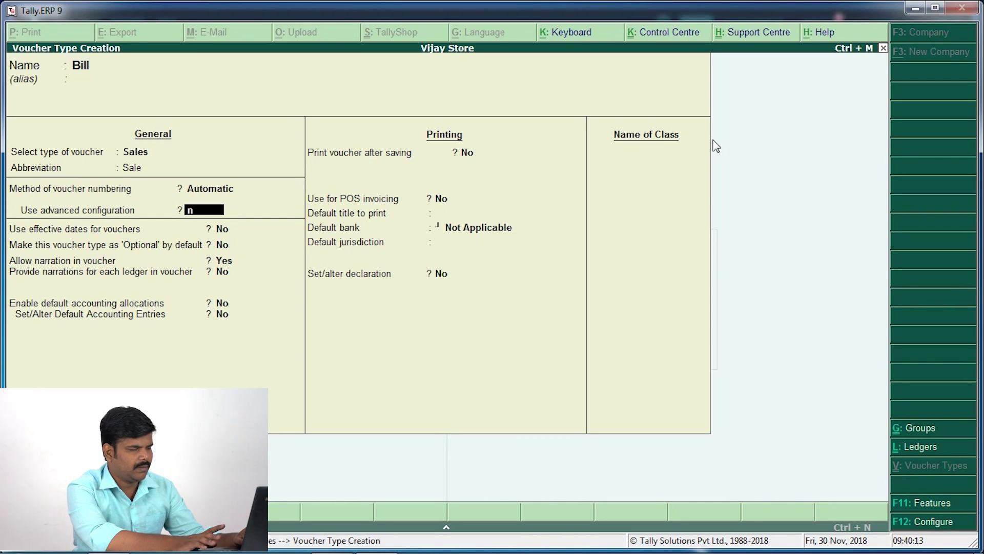
key(Return)
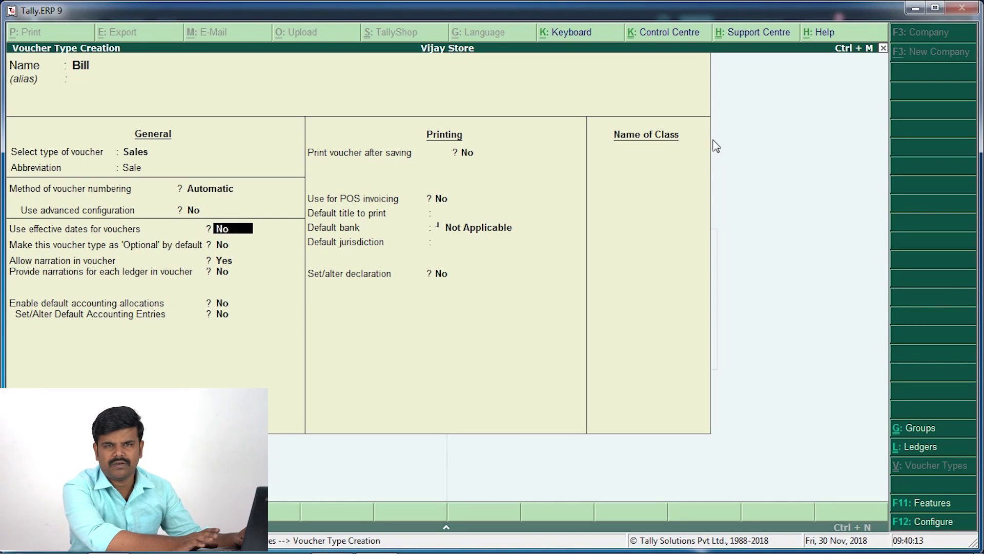
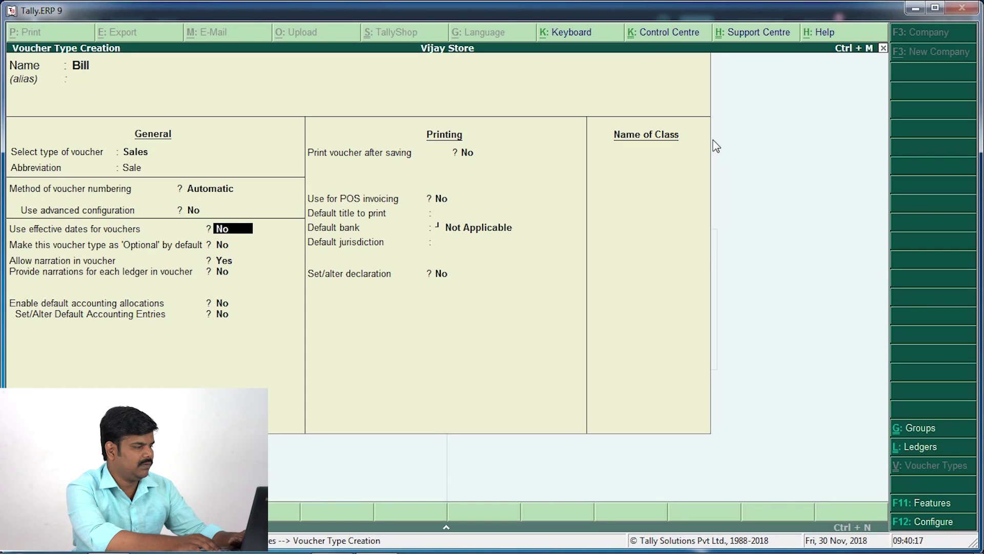
Enable effective dates for vouchers and make the Bill voucher type Optional by default
text(y)
key(Return)
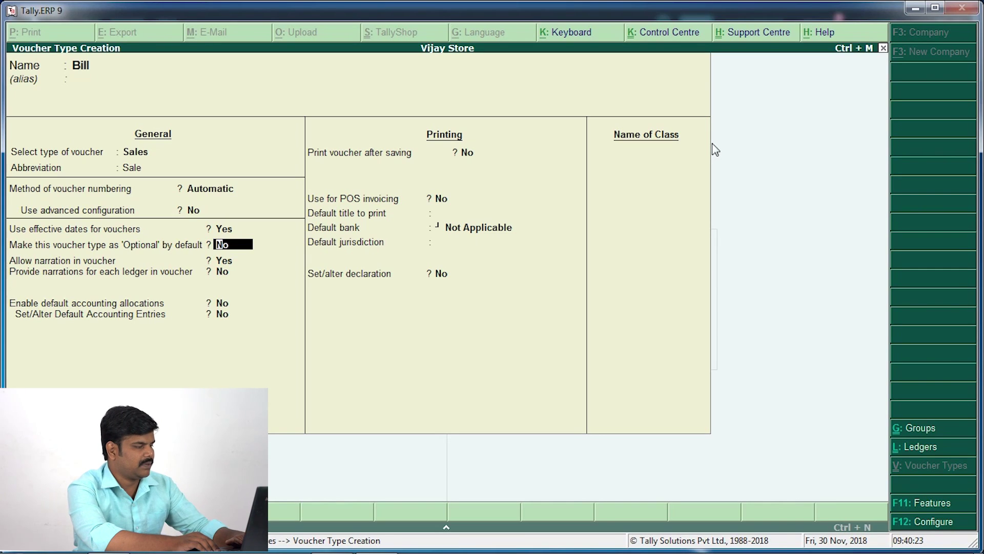
text(y)
key(Return)
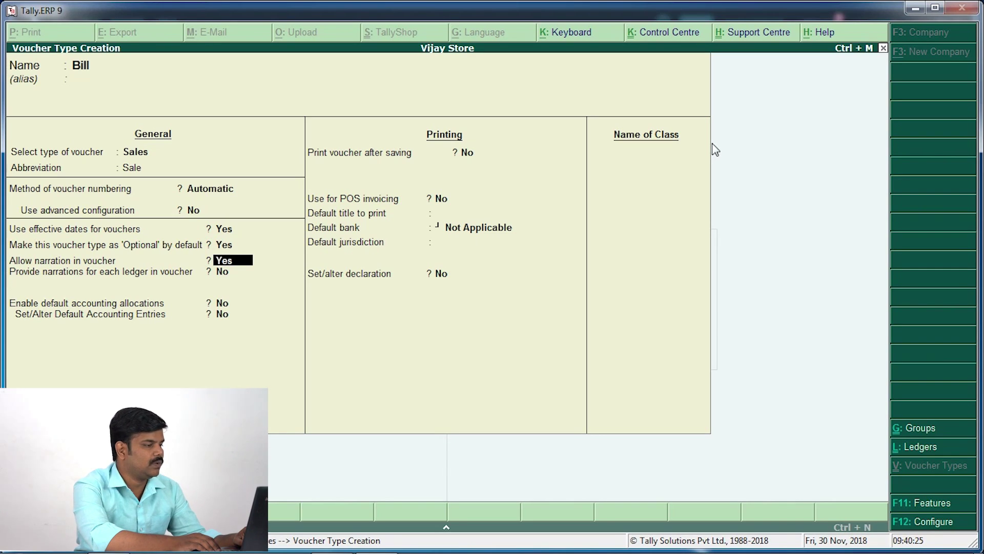
Allow narration in the voucher and provide narrations for each ledger, setting both options to Yes
text(y)
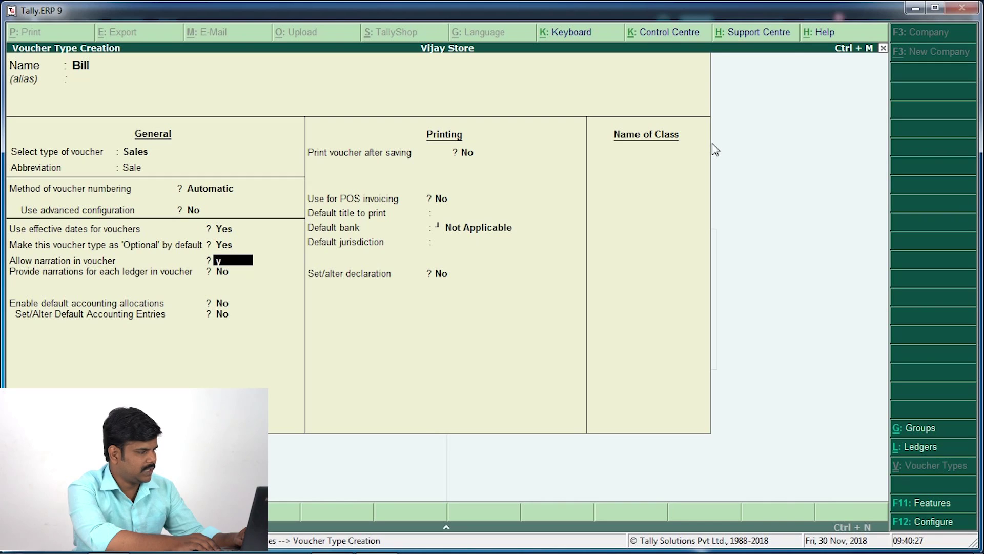
key(Return)
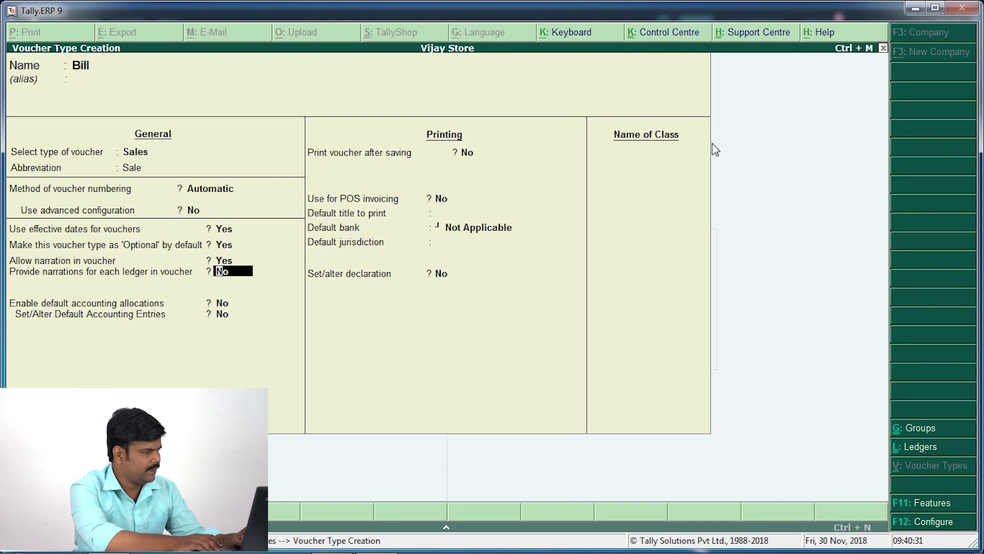
text(y)
key(Return)
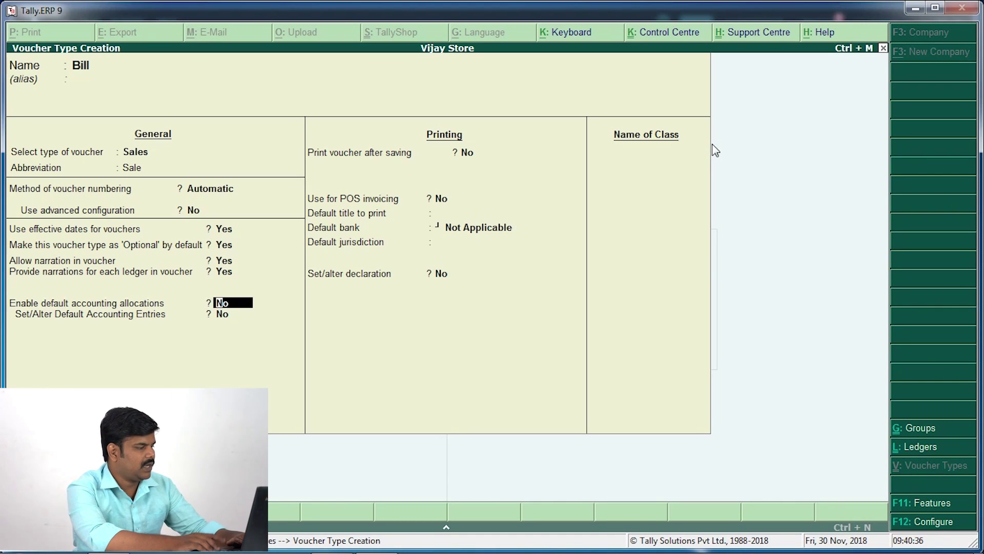
Enable default accounting allocations and leave Set/Alter Default Accounting Entries at No
text(y)
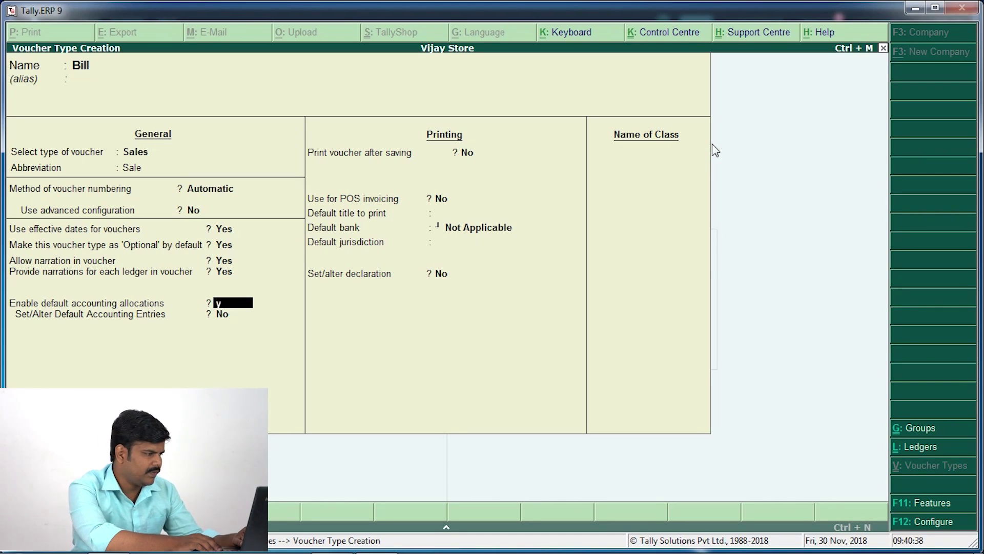
key(Return)
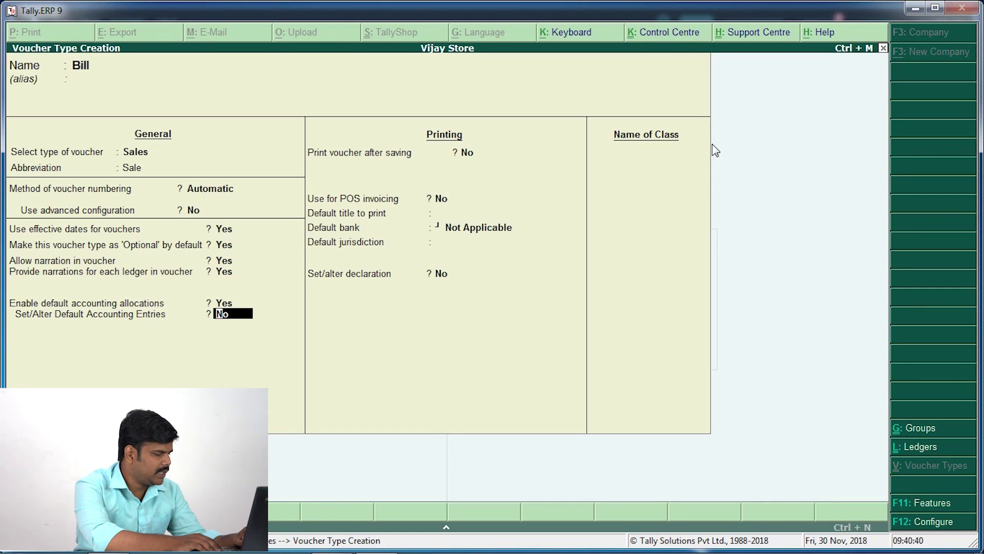
text(n)
key(Return)
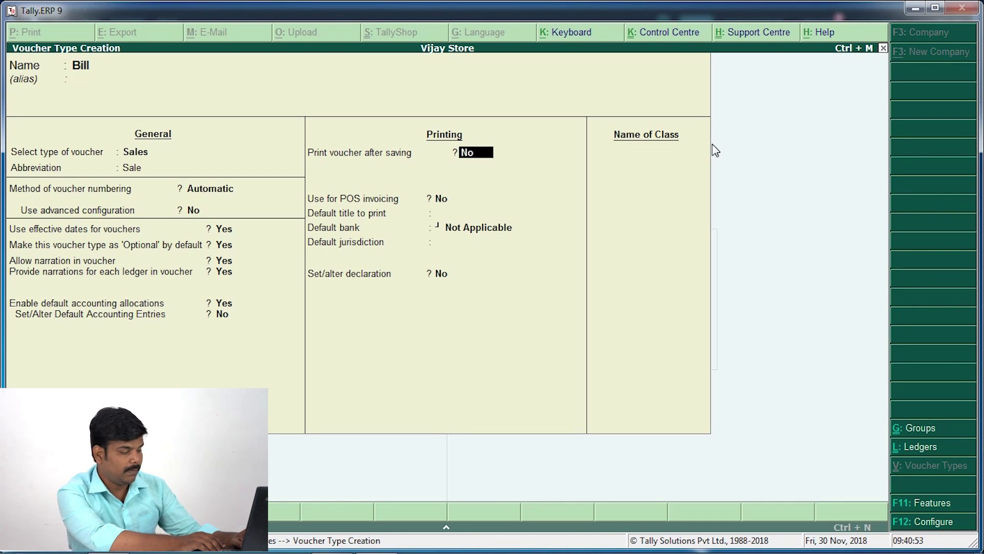
Set both printing the voucher after saving and use for POS invoicing to Yes
text(yes)
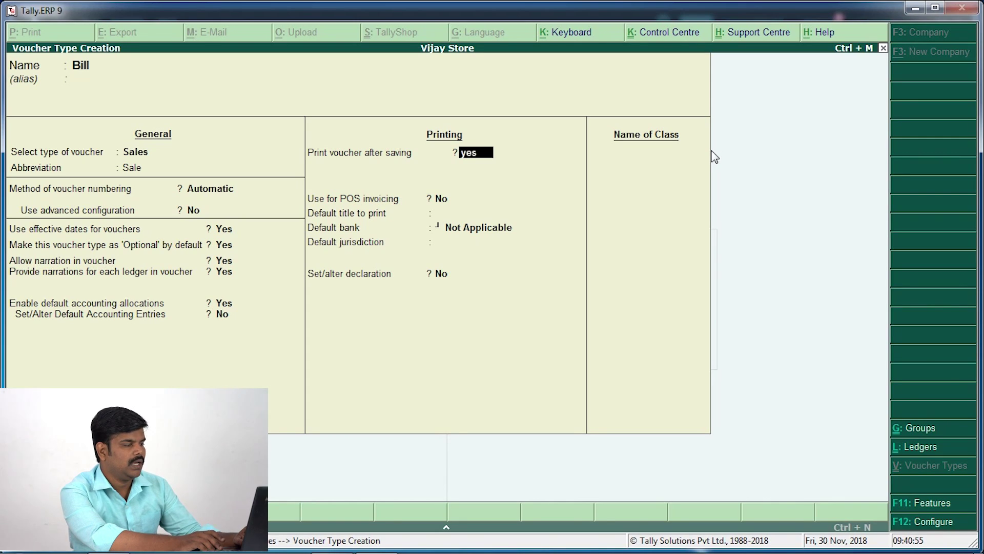
key(Return)
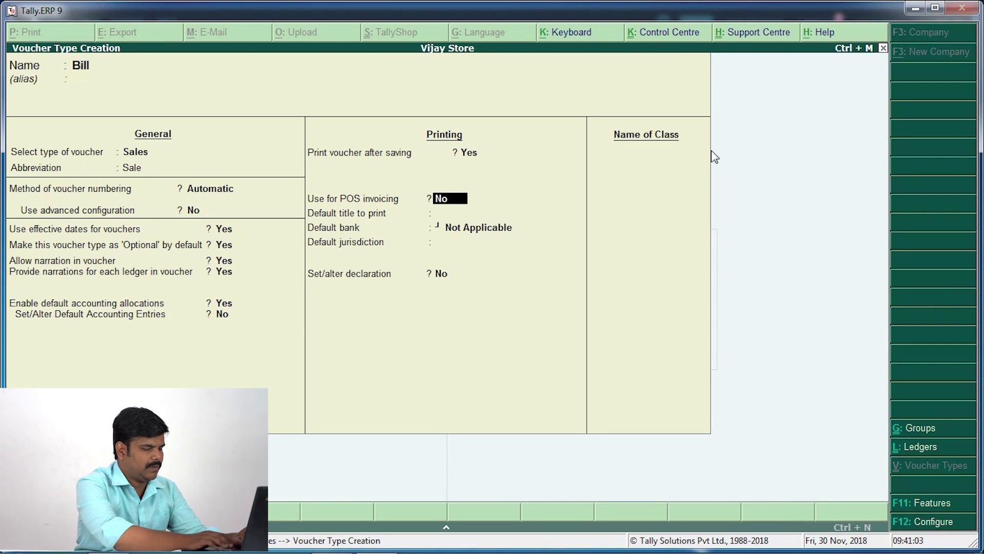
text(yes)
key(Return)
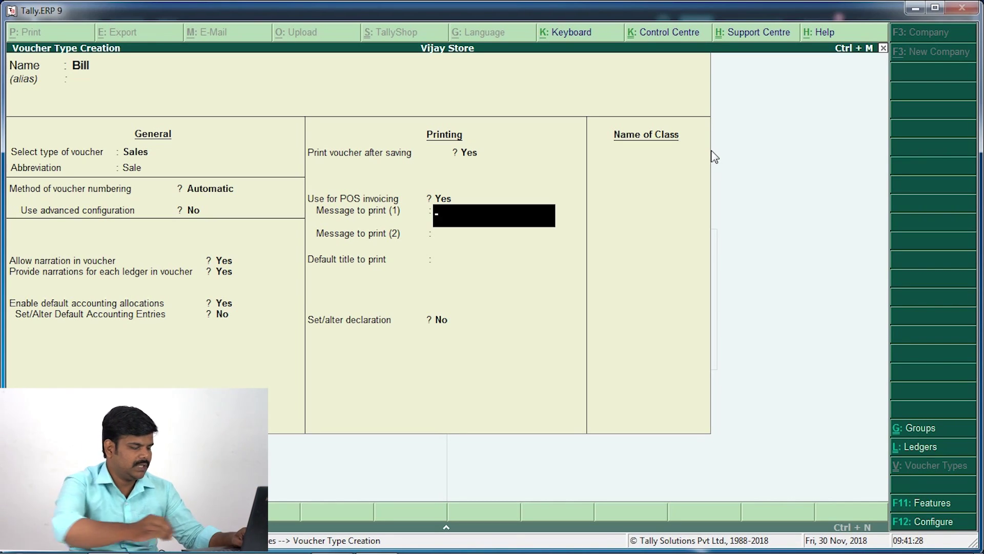
Enter "Thank You" as the first message to print and "Fixed Rate" as the second message
text(Thank)
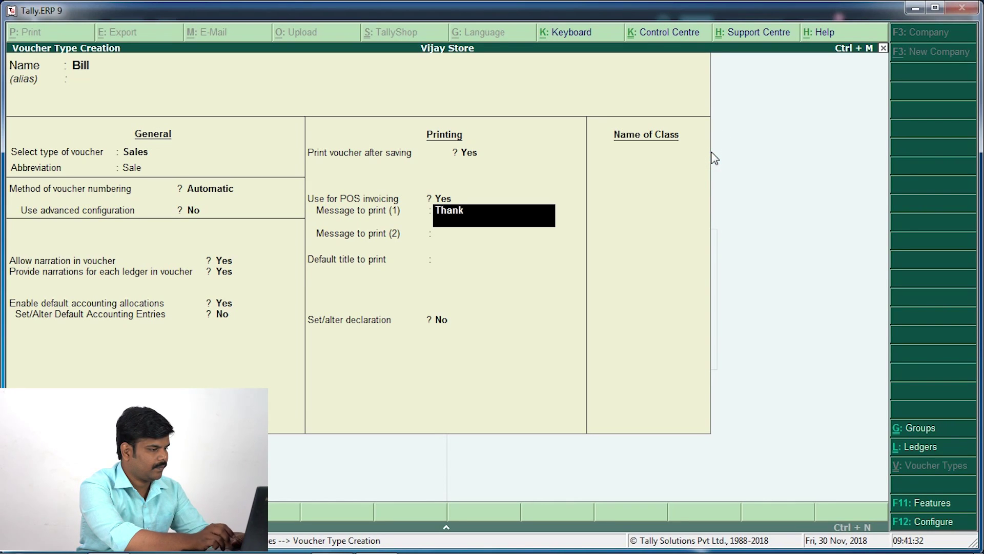
text( y)
text(ou)
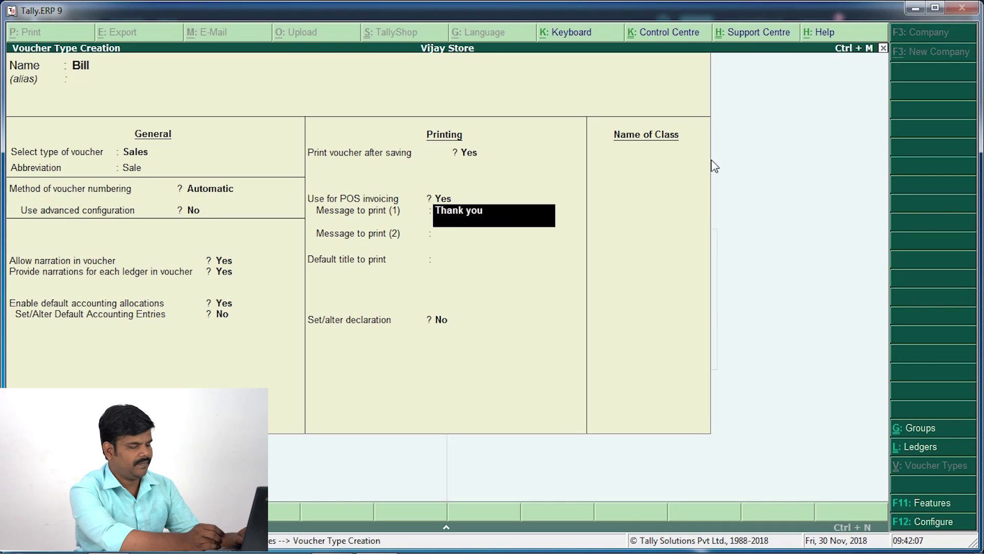
key(Return)
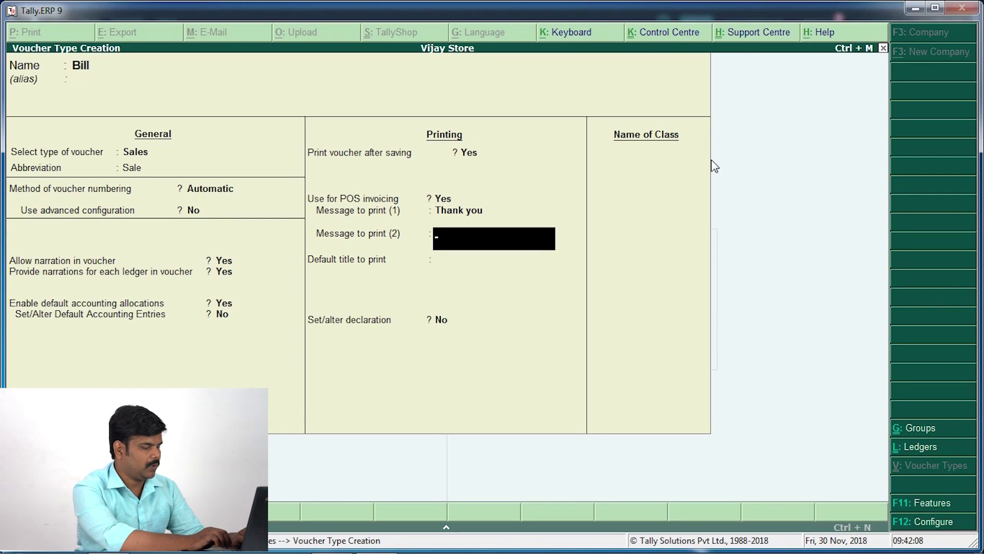
text(Fix)
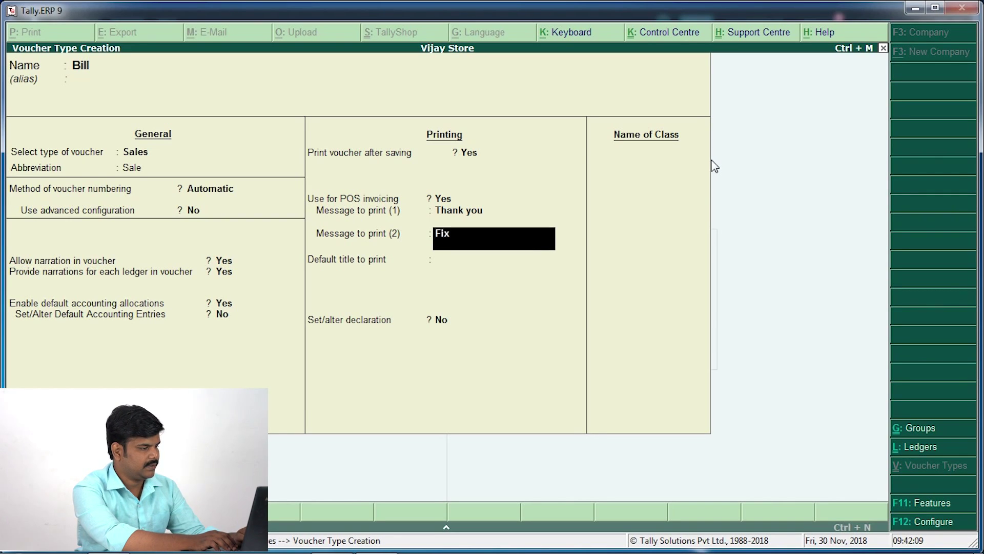
text(ed)
text(Rate)
key(Return)
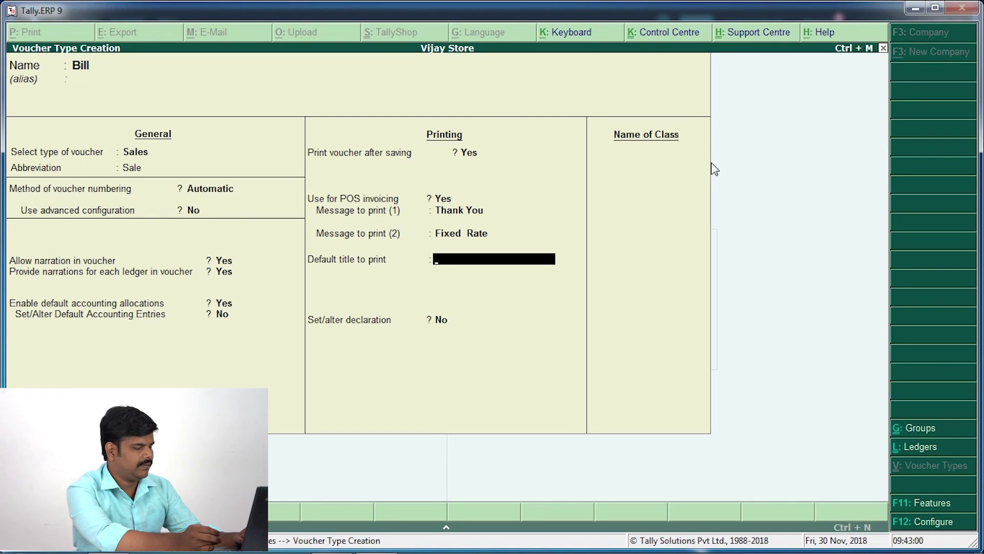
Set the default title to print to "Murugan Computers"
key(BackSpace)
key(BackSpace)
key(BackSpace)
key(BackSpace)
key(BackSpace)
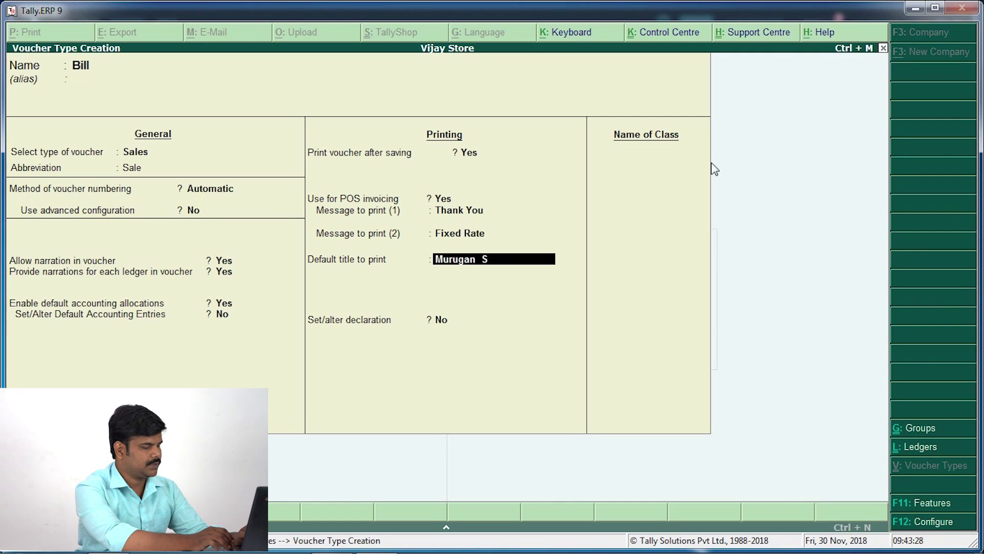
text(Compu)
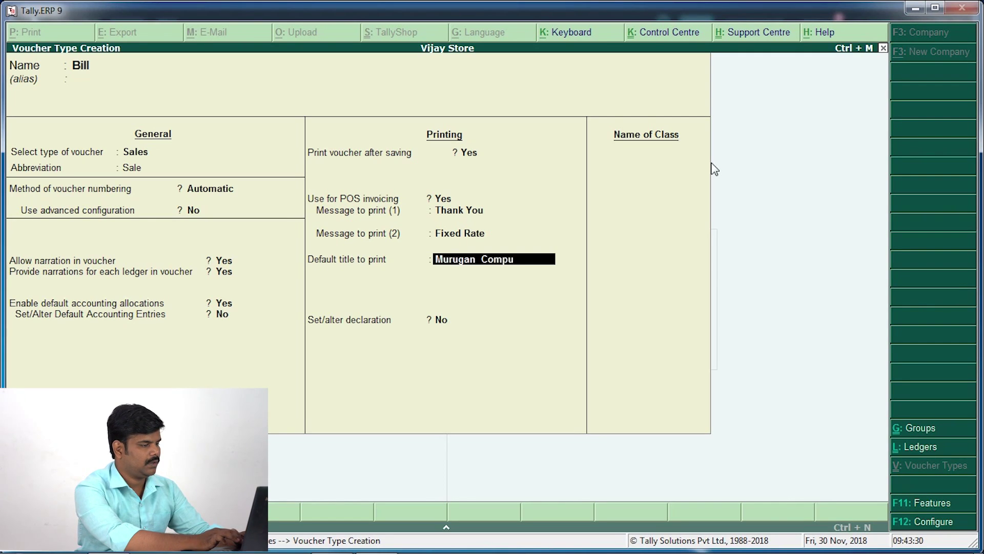
text(ters)
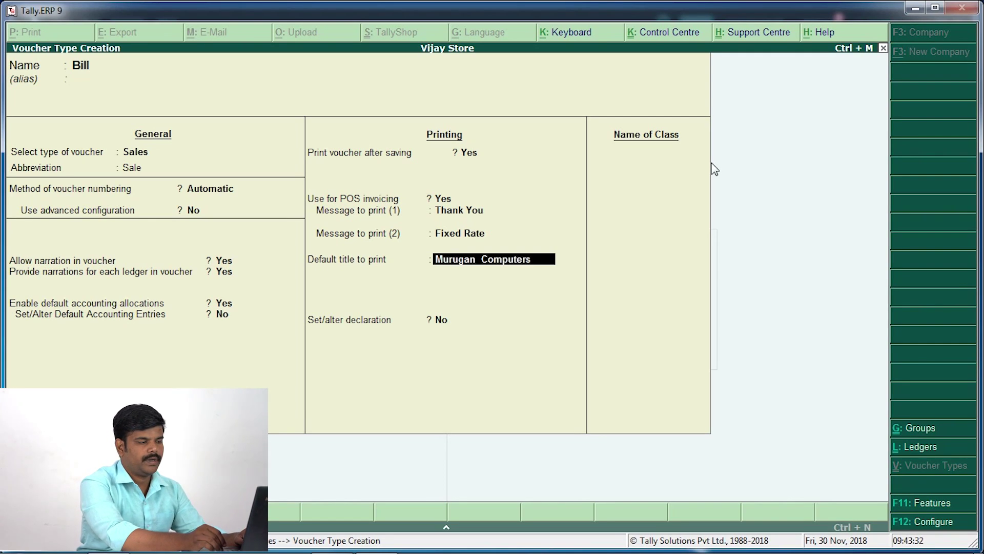
key(Return)
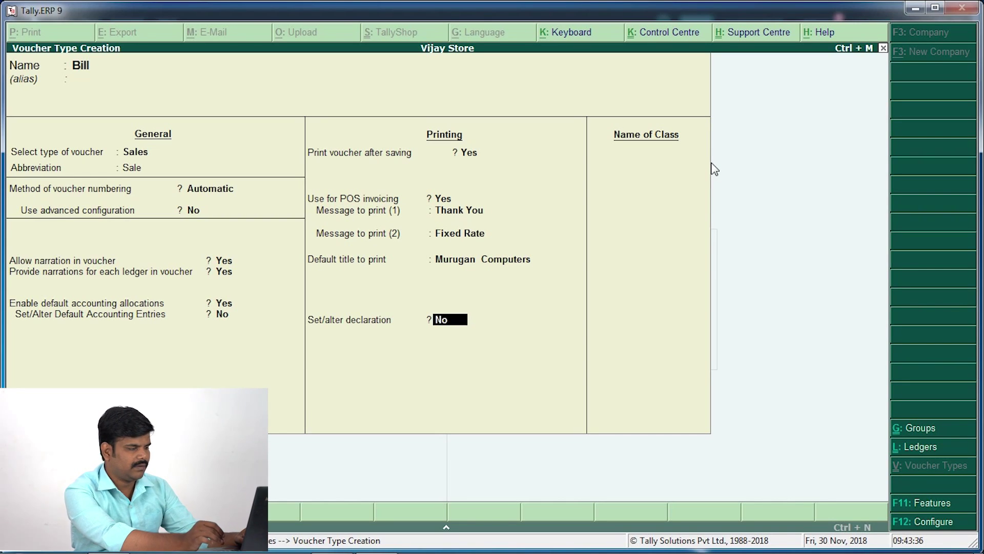
Leave the declaration at No and save the Bill voucher type without a class
key(Return)
key(Return)
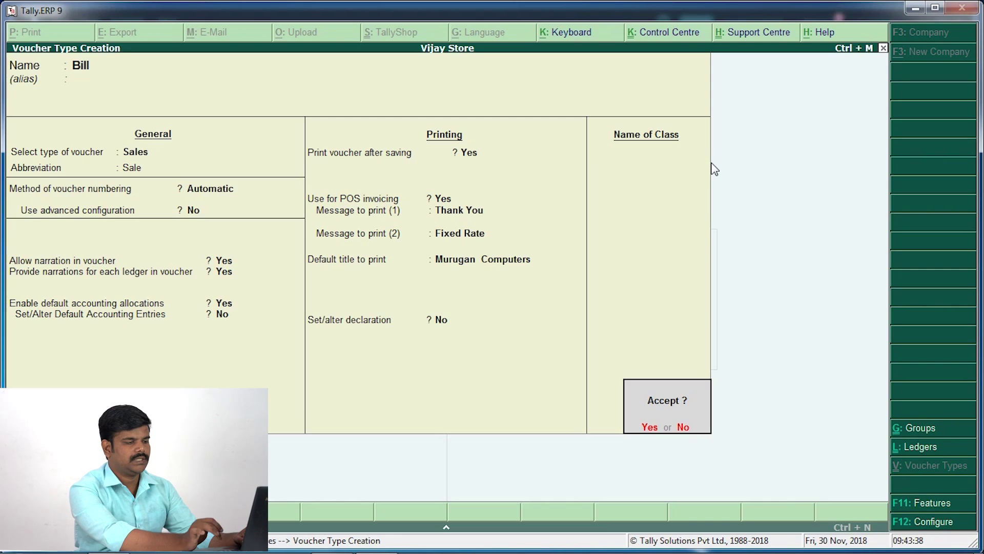
key(Return)
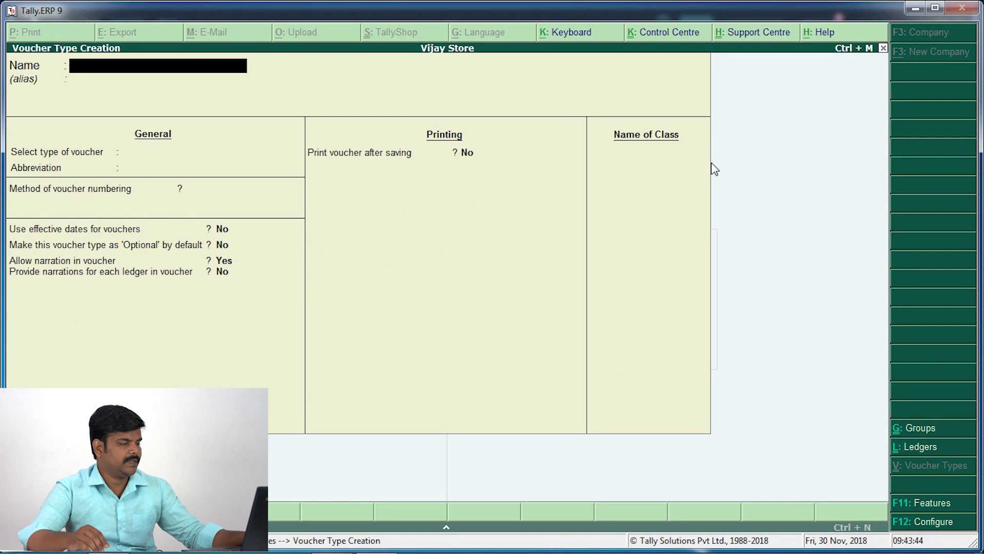
Leave voucher type creation, return to the Gateway of Tally and open the Accounting Vouchers entry screen
key(Escape)
key(Return)
key(Escape)
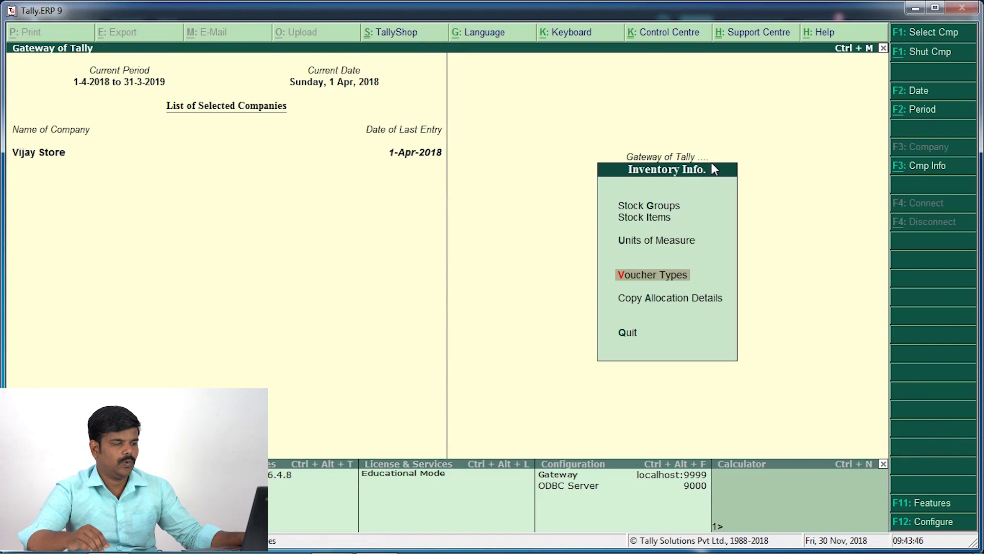
key(Escape)
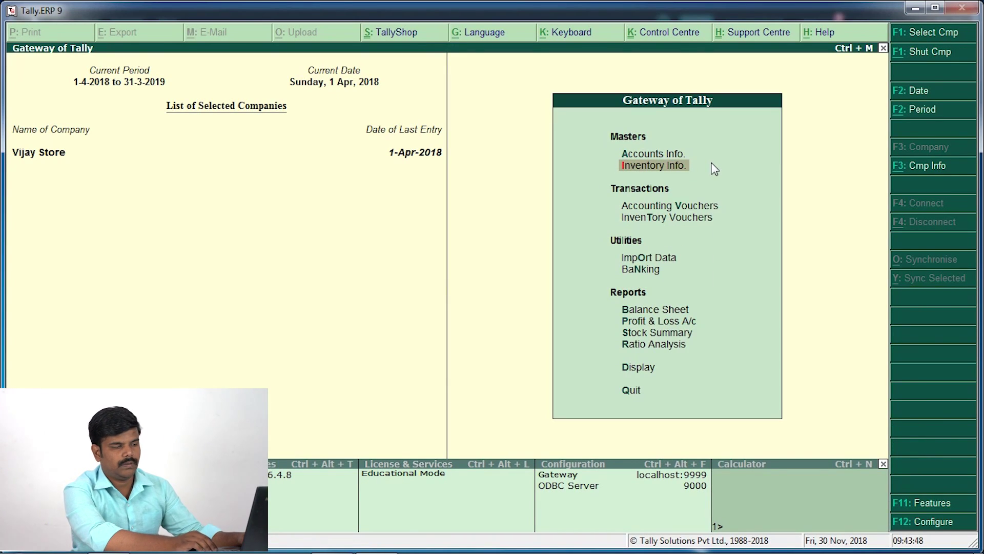
key(Down)
key(Down)
key(Up)
key(Return)
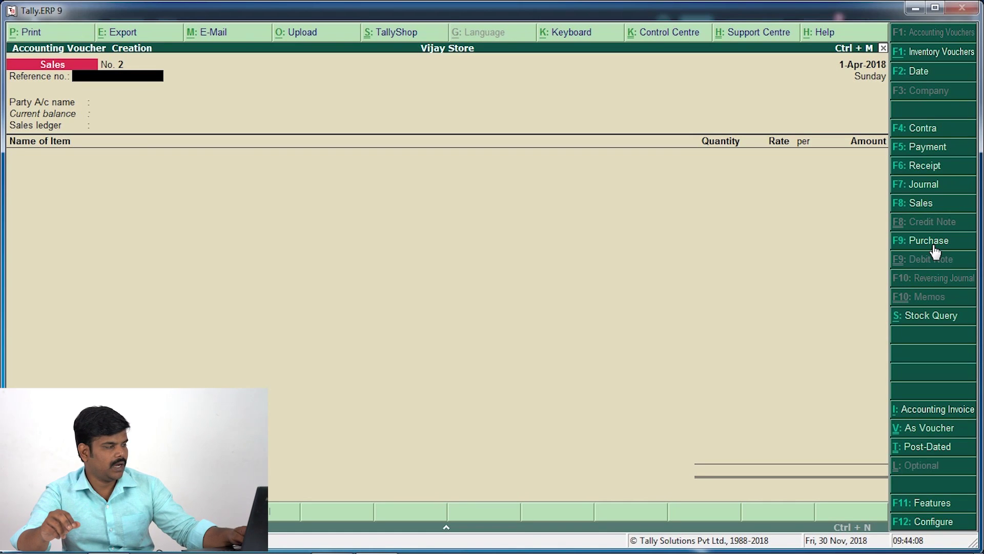
Switch the sales entry to the Bill voucher type and keep the party account as Not Applicable
key(F8)
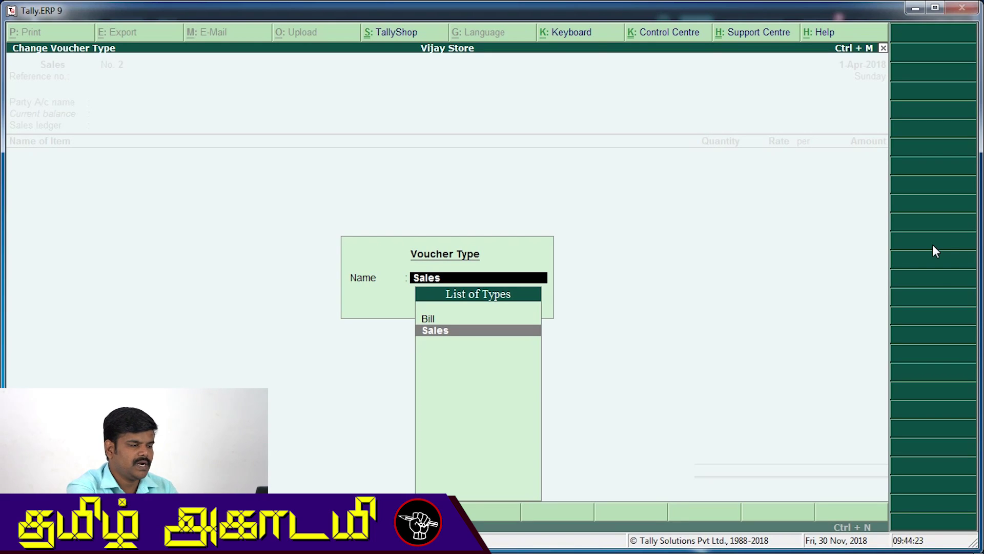
key(Return)
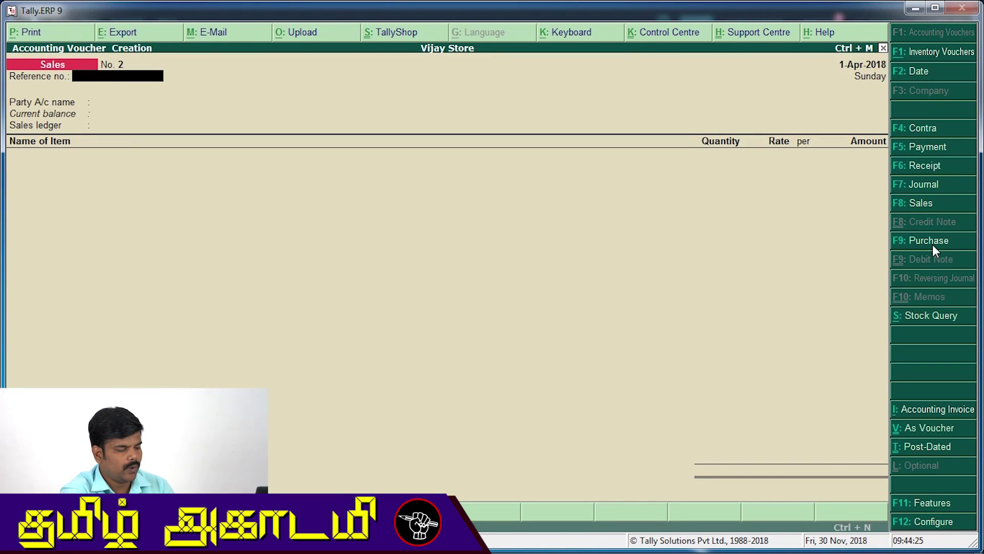
key(F8)
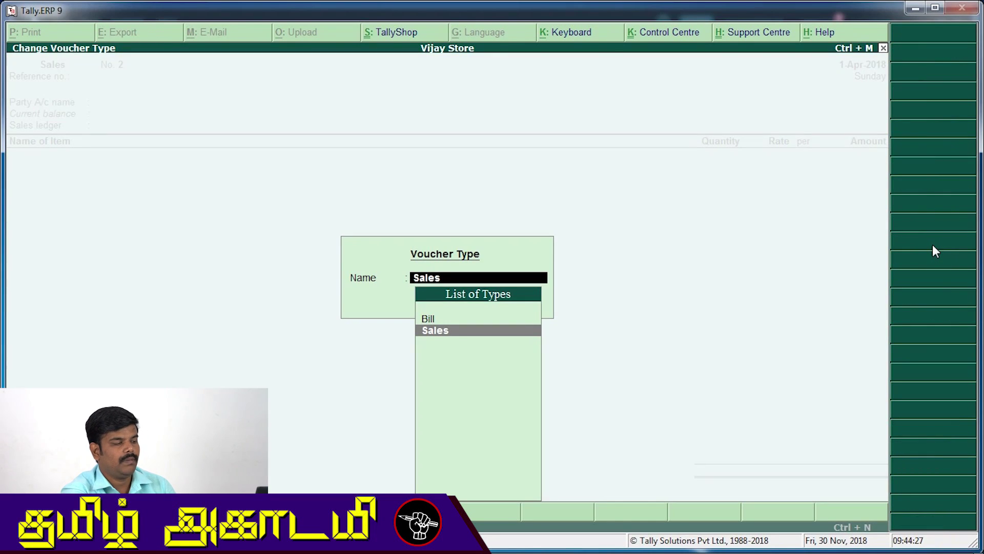
key(Up)
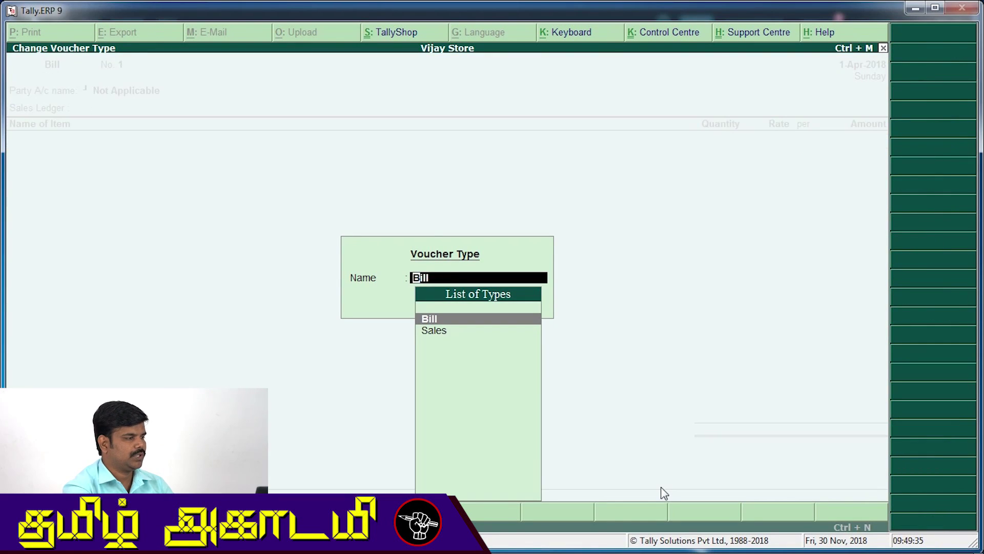
key(Return)
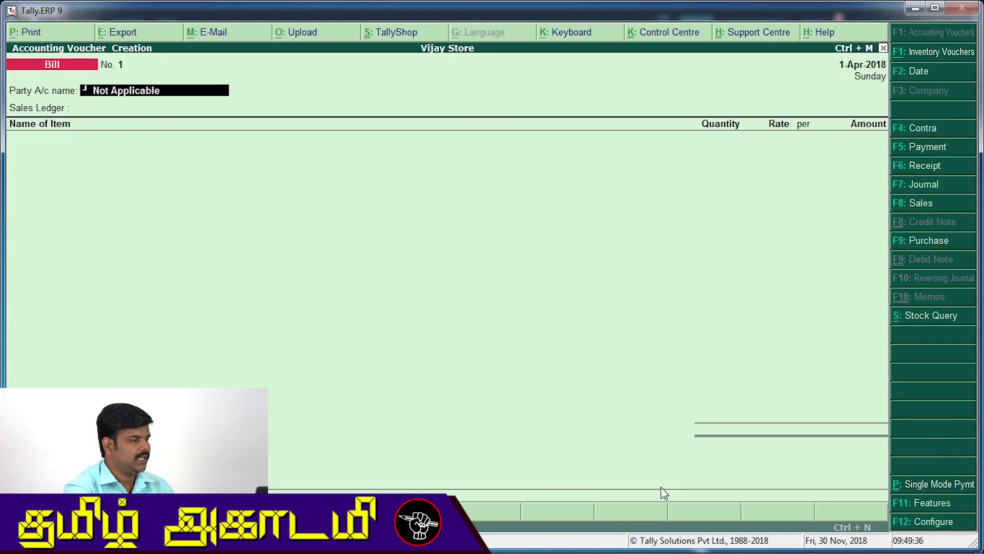
key(Return)
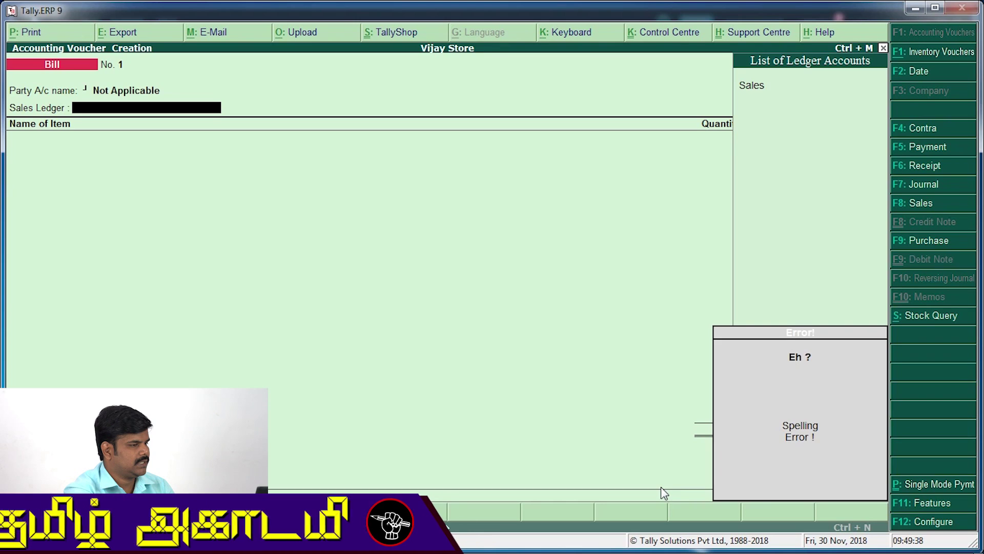
Change the bill's party account to Gust and choose Sales as the sales ledger
key(BackSpace)
key(Down)
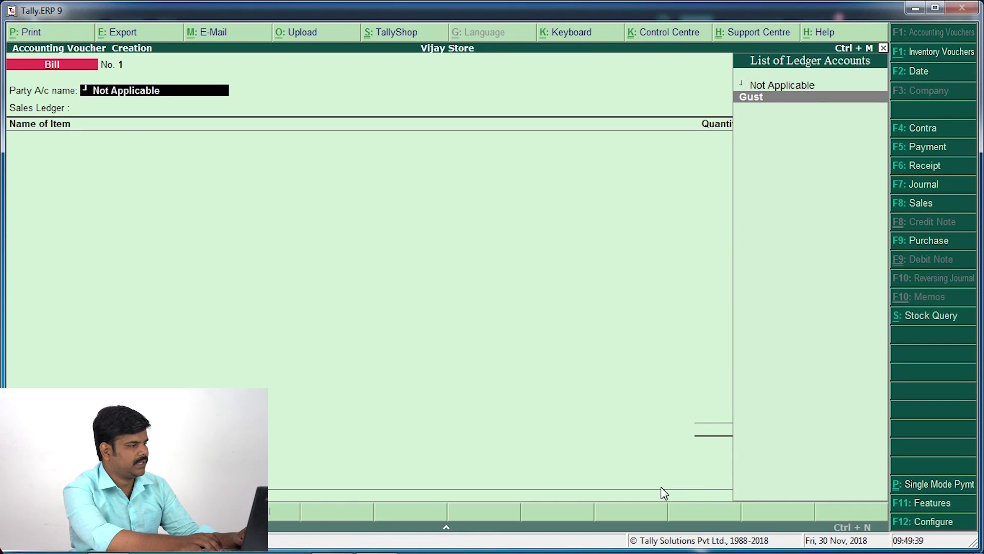
key(Return)
key(Return)
key(Return)
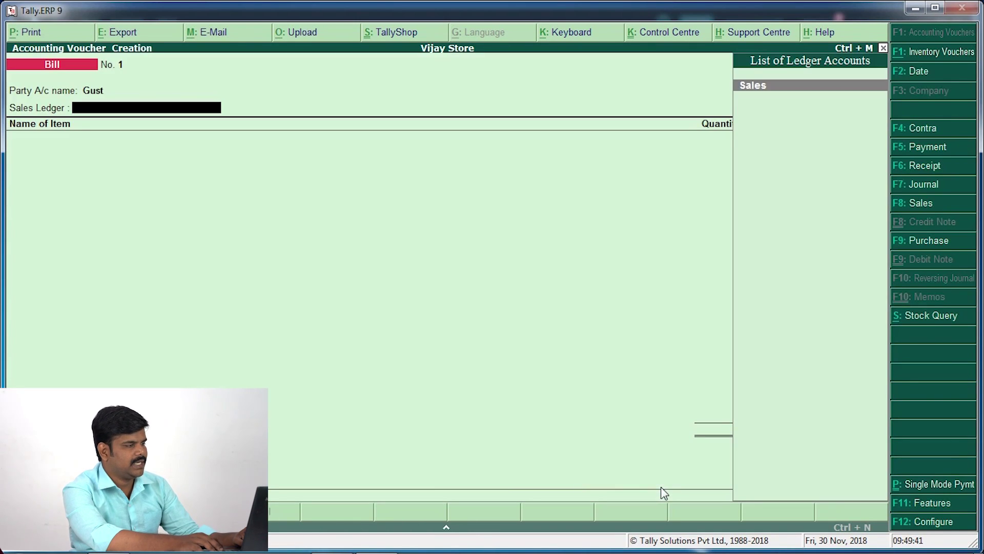
key(Return)
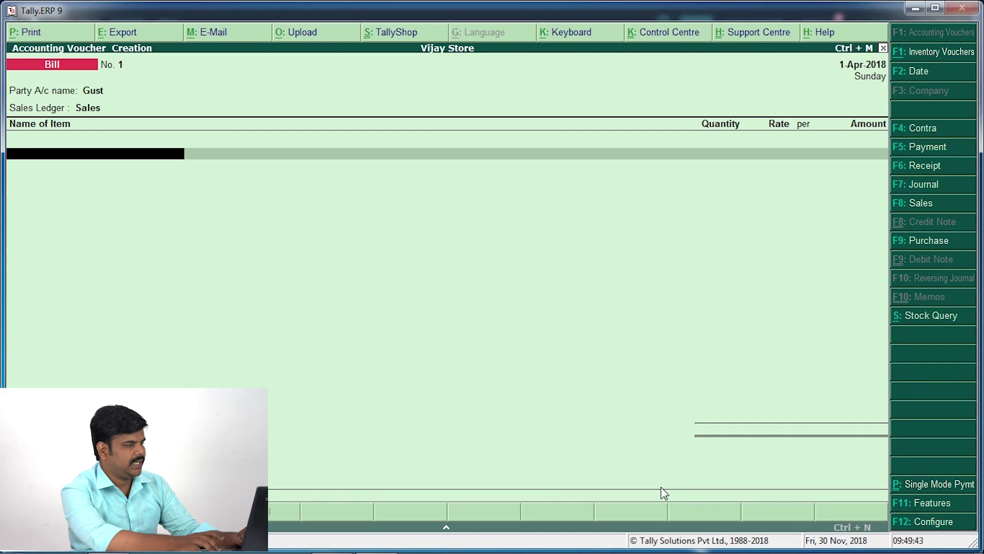
Add the stock item Keyboard to the bill with a quantity of 1 at its default rate
text(K)
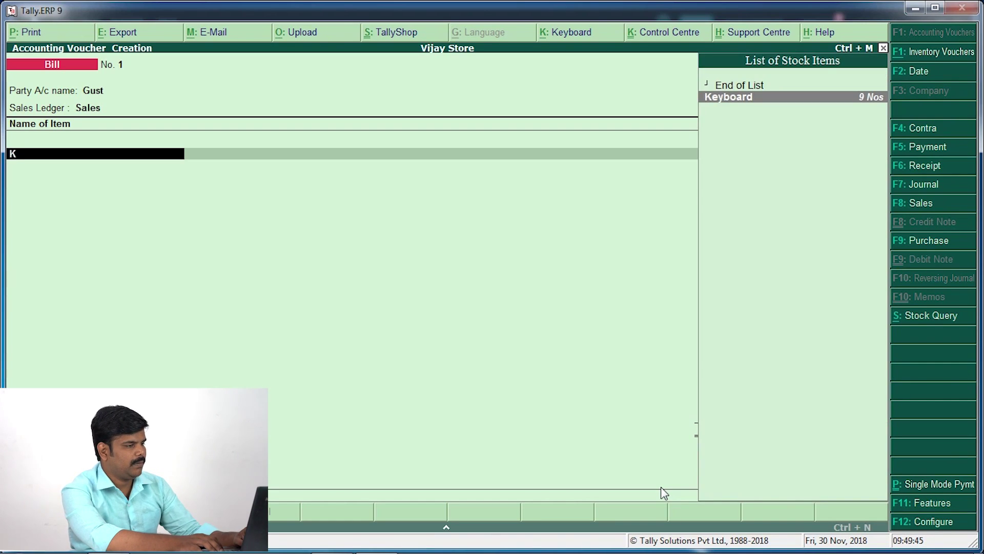
key(Return)
text(1)
key(Return)
key(Return)
key(Return)
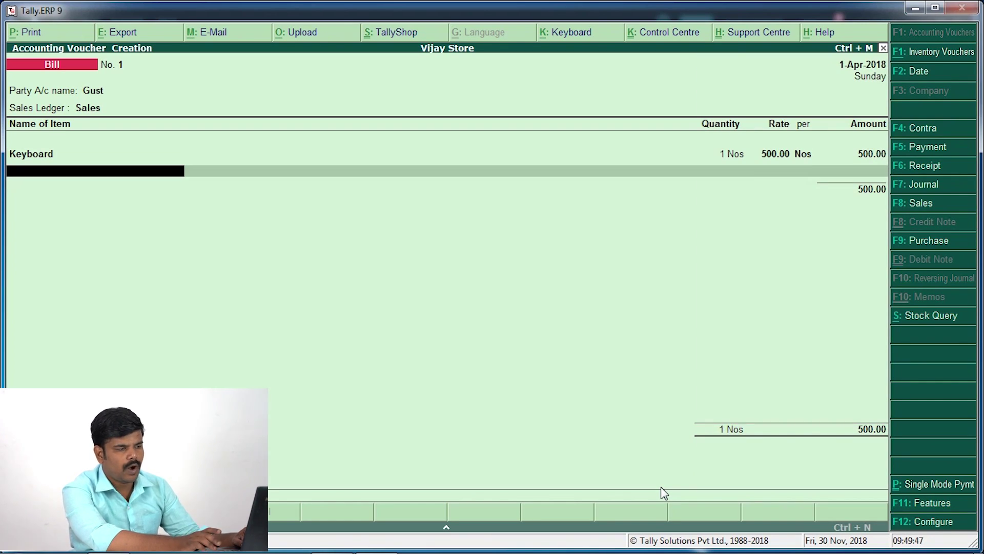
Change the Keyboard quantity on the bill to 2 Nos, keeping its rate
key(BackSpace)
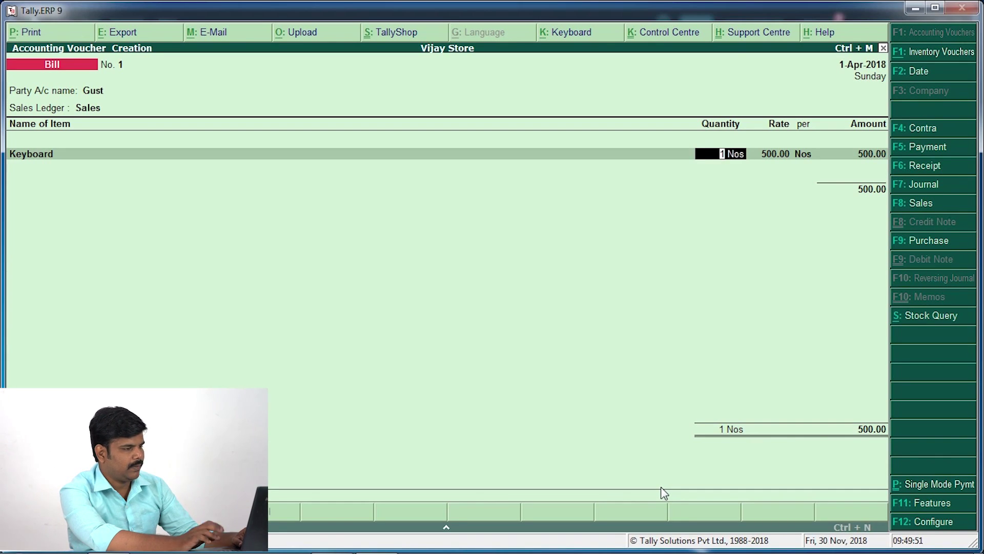
key(Return)
key(Return)
key(Return)
Add the stock item Mouse as the second bill line with a quantity of 1 at its default rate
text(m,)
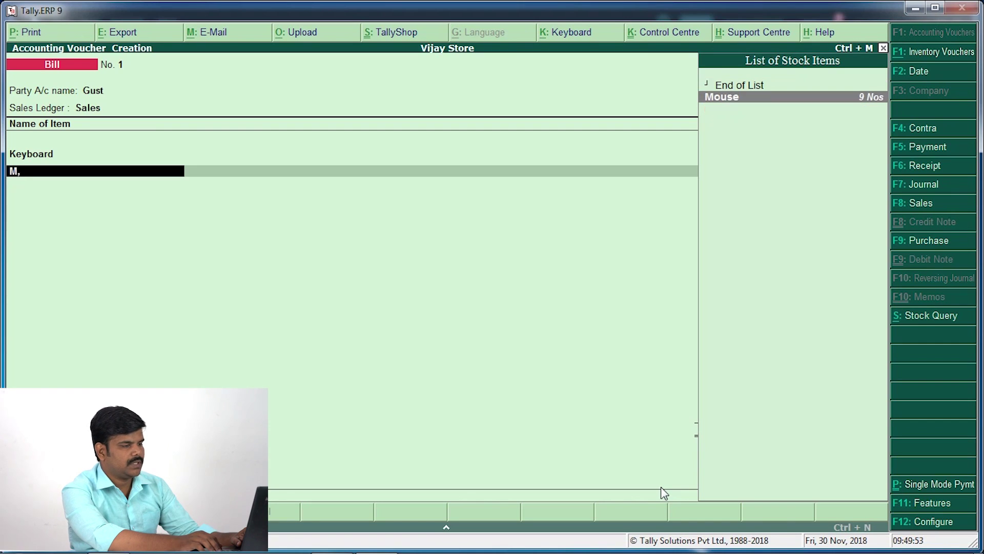
key(Return)
text(1)
key(Return)
key(Return)
key(Return)
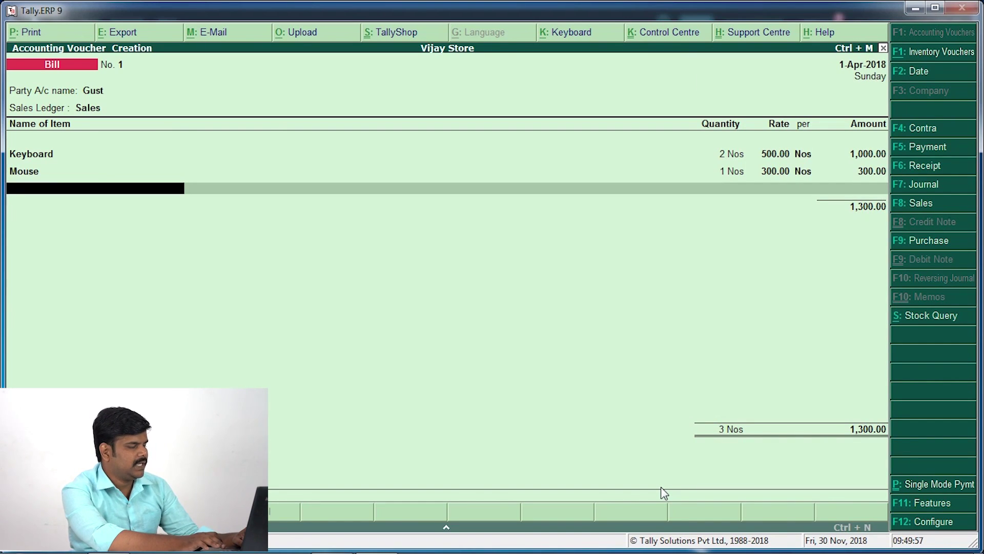
End the item list, leave gift vouchers, credit/debit card and cheque as Not Applicable, and choose the Cash ledger for payment
key(Return)
key(Return)
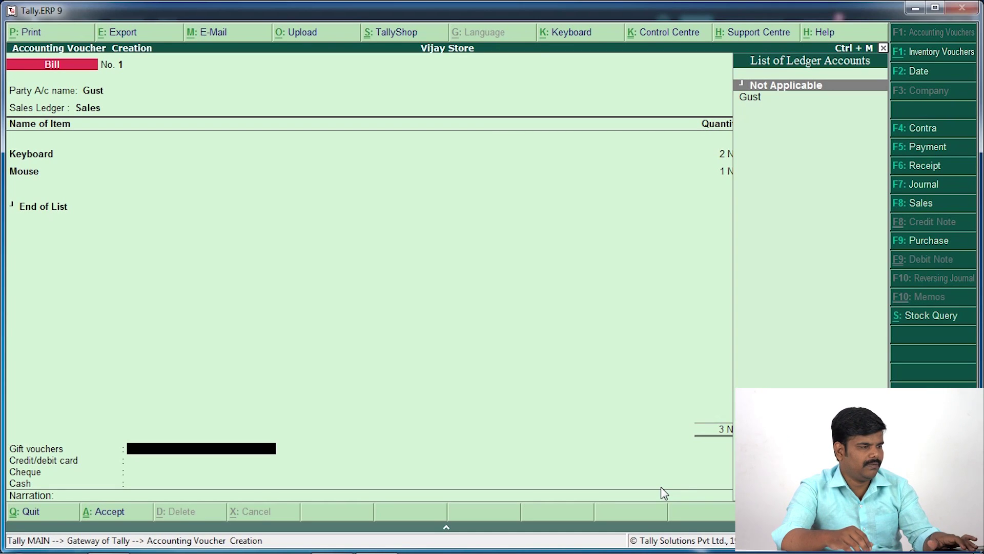
key(Return)
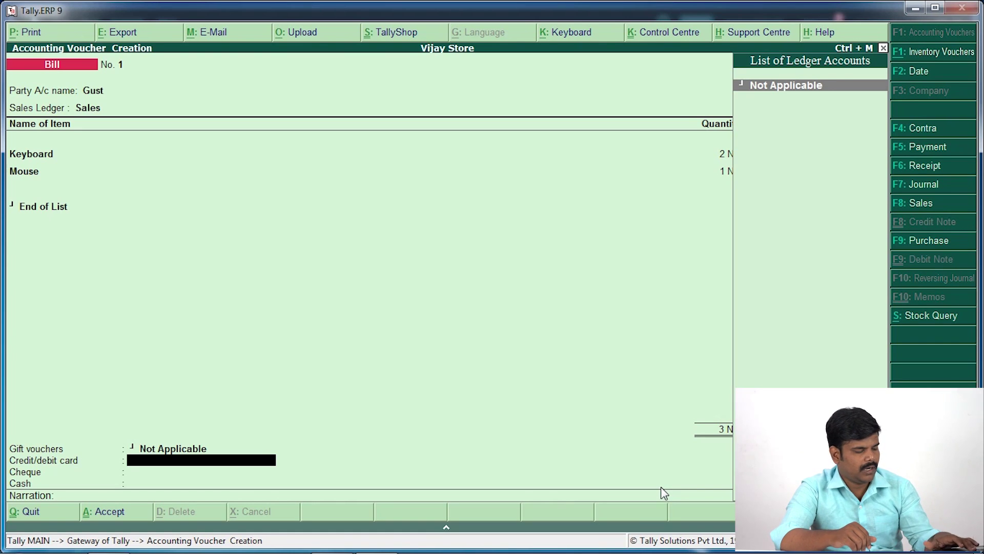
key(Return)
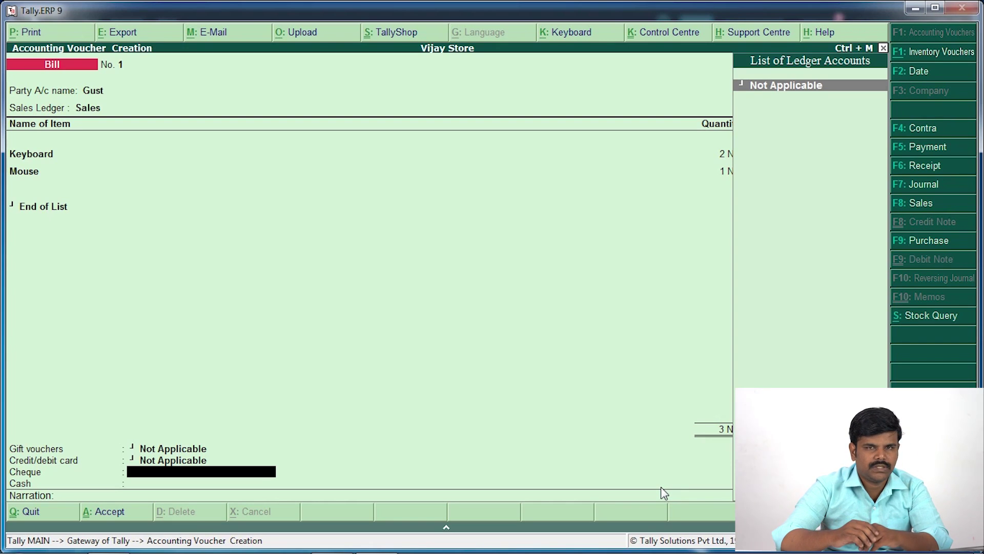
key(Return)
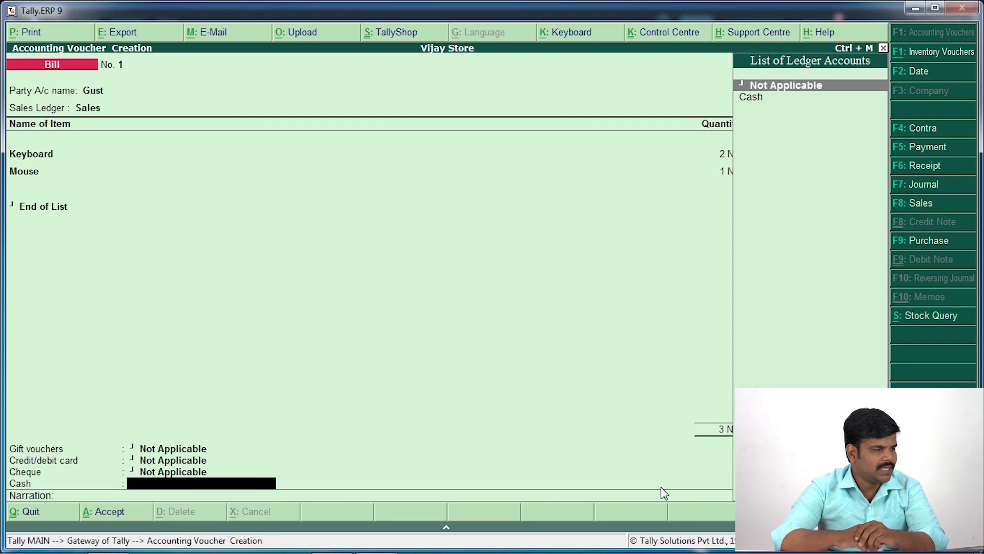
key(Down)
key(Return)
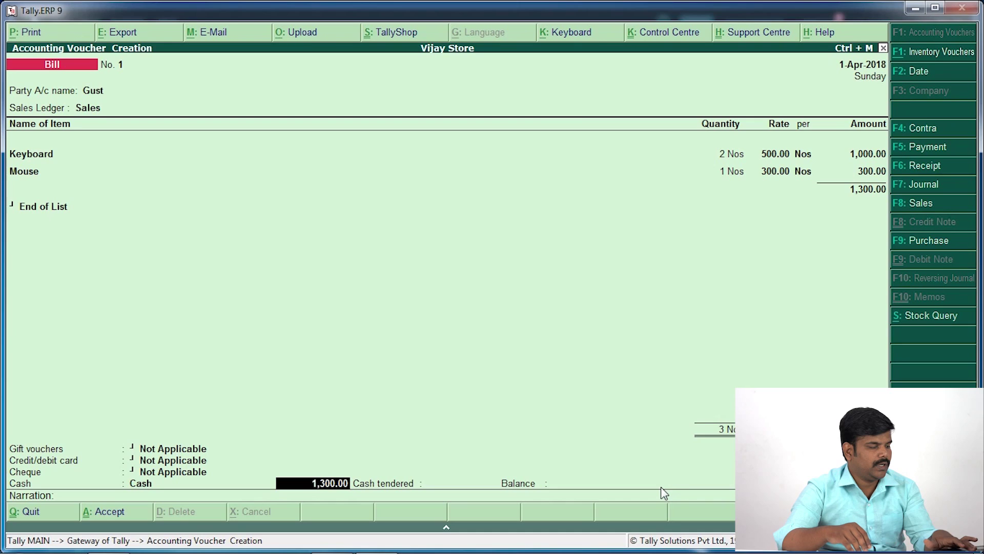
Accept the full bill amount as the cash payment and enter 2,000 as the cash tendered
key(Return)
text(2,00)
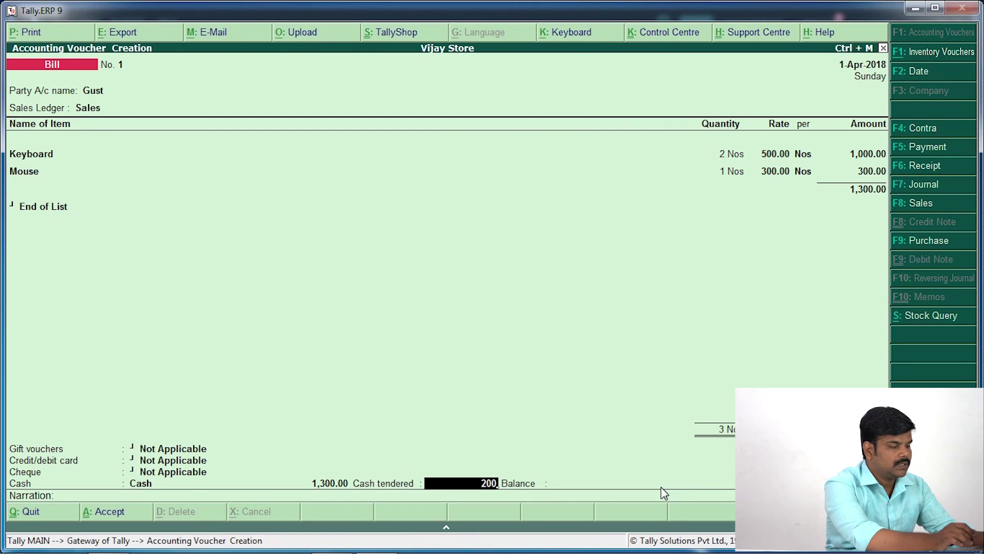
text(0)
key(Return)
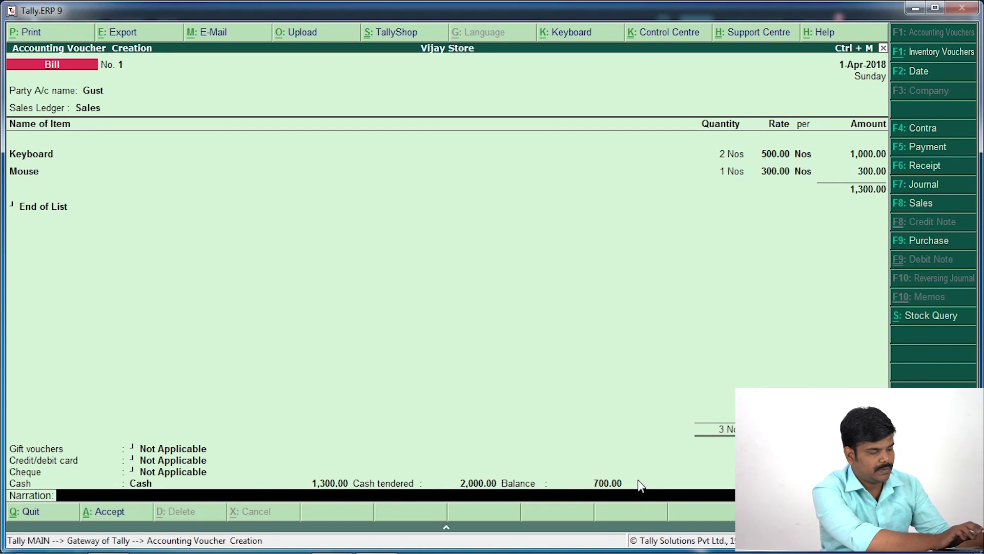
Save the bill without a narration and open its print preview, zoomed in for reading
key(Return)
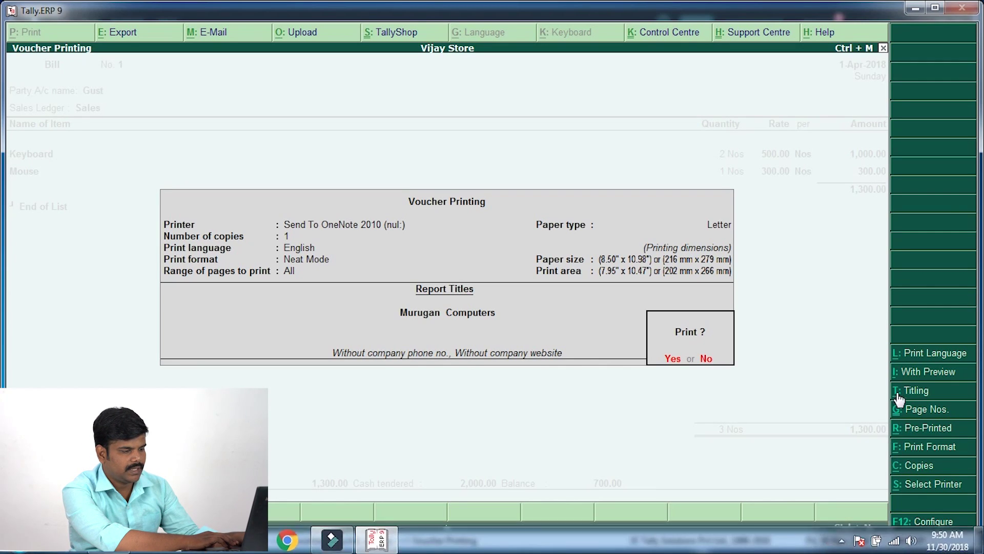
click(923, 372)
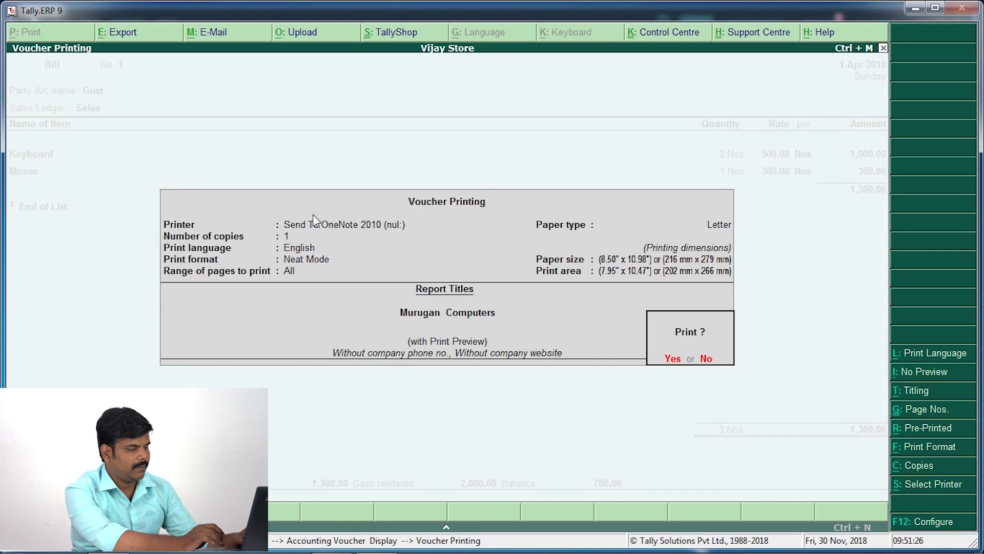
key(Return)
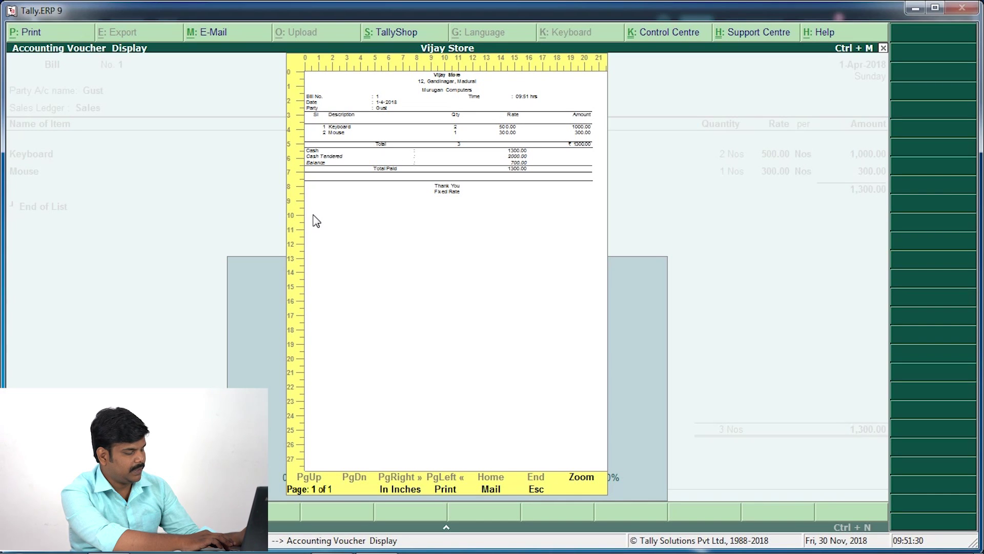
key(alt+z)
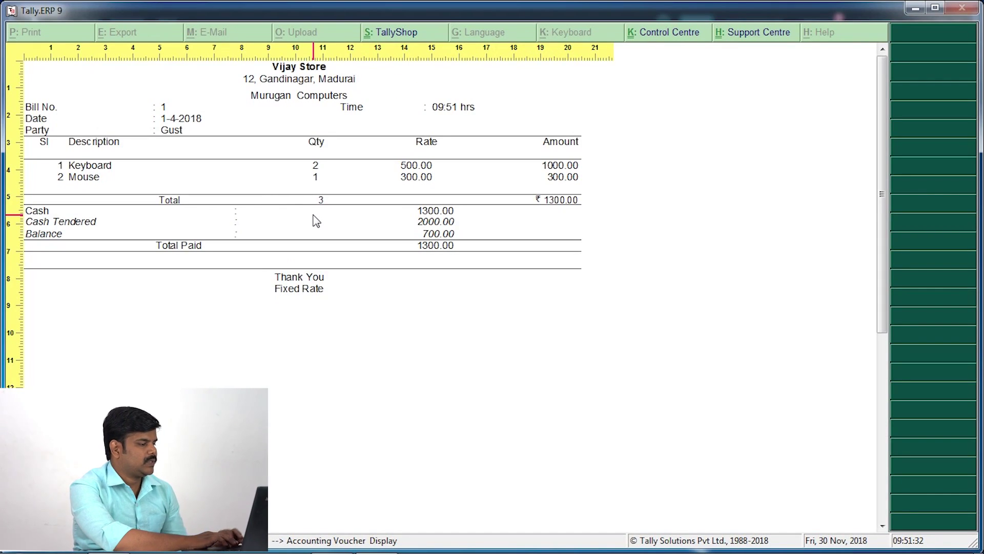